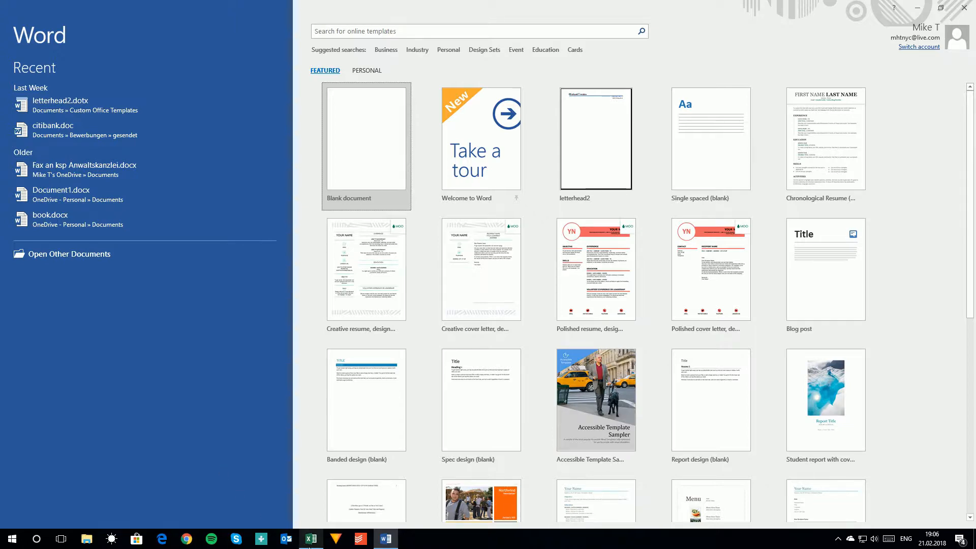
Check the recipient list in the merge list 1.xlsx workbook in Excel, and create a Word document from the letterhead2 template.
left_click(311, 538)
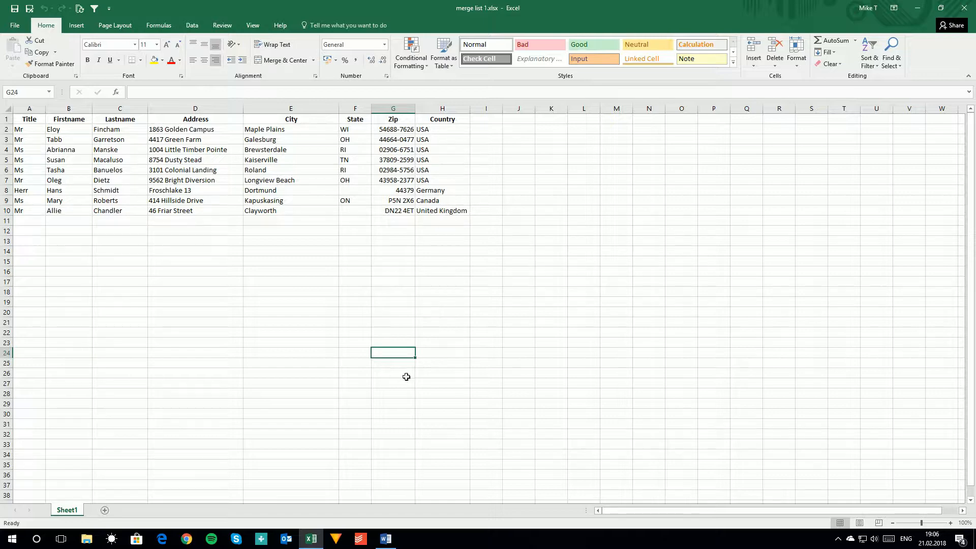
left_click(385, 539)
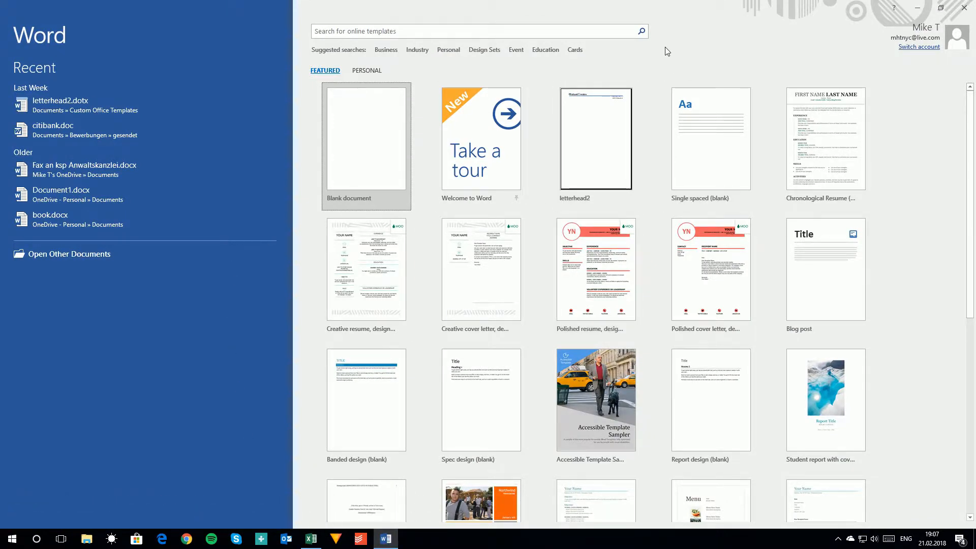
left_click(594, 153)
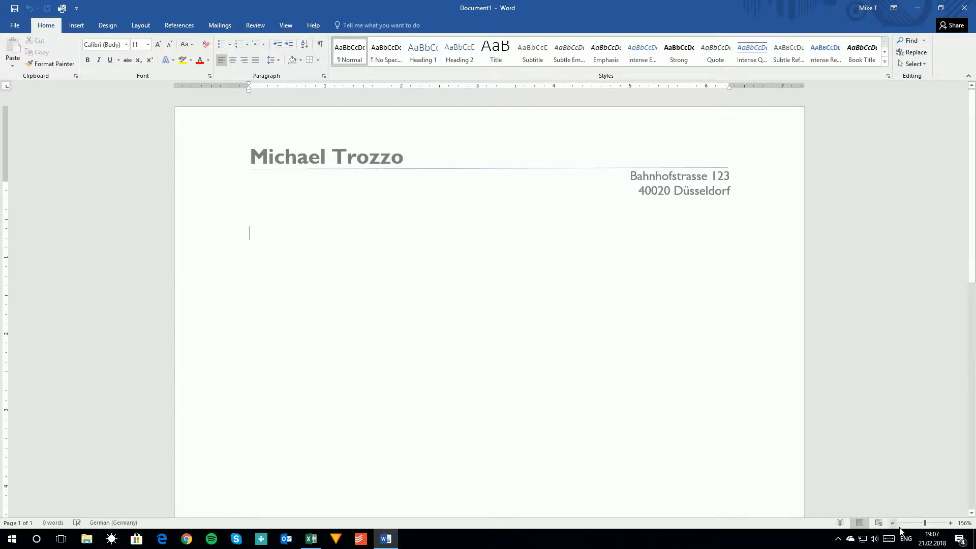
left_click(926, 525)
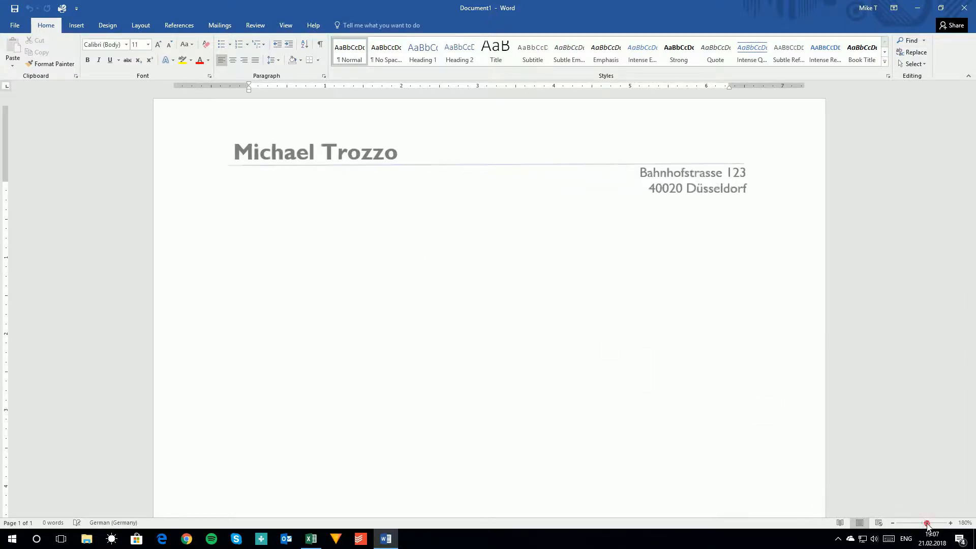
left_click_drag(927, 525, 918, 529)
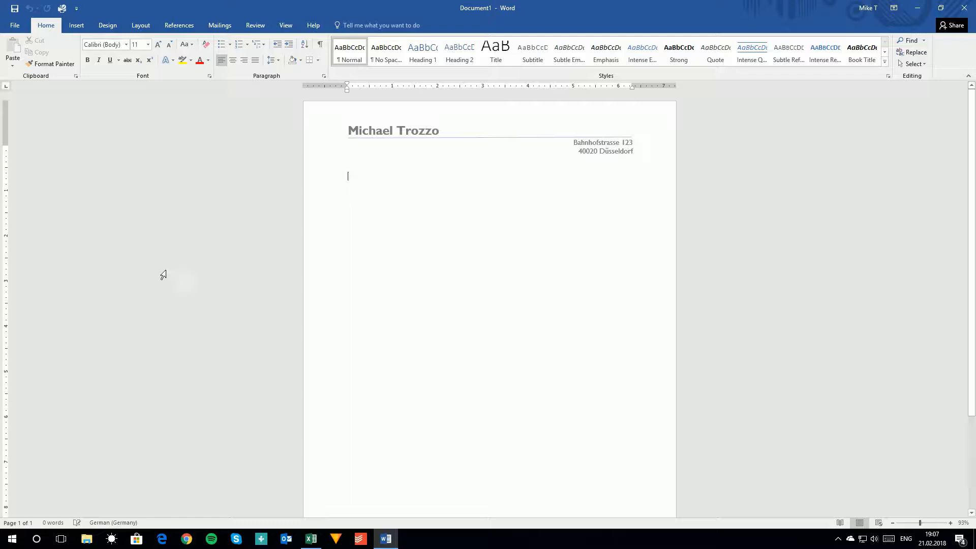
Start the step-by-step mail merge wizard for letters based on the current document, and proceed to recipient selection.
left_click(220, 26)
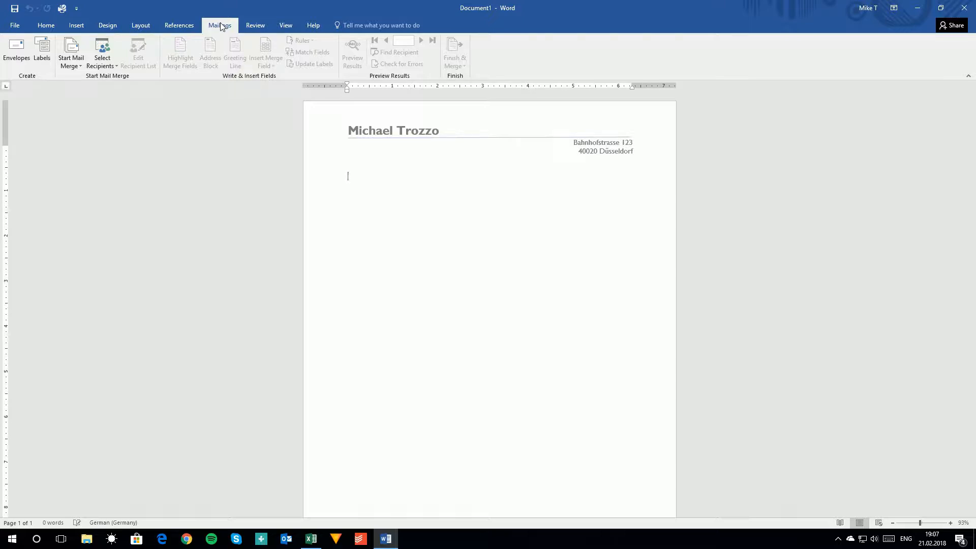
left_click(79, 70)
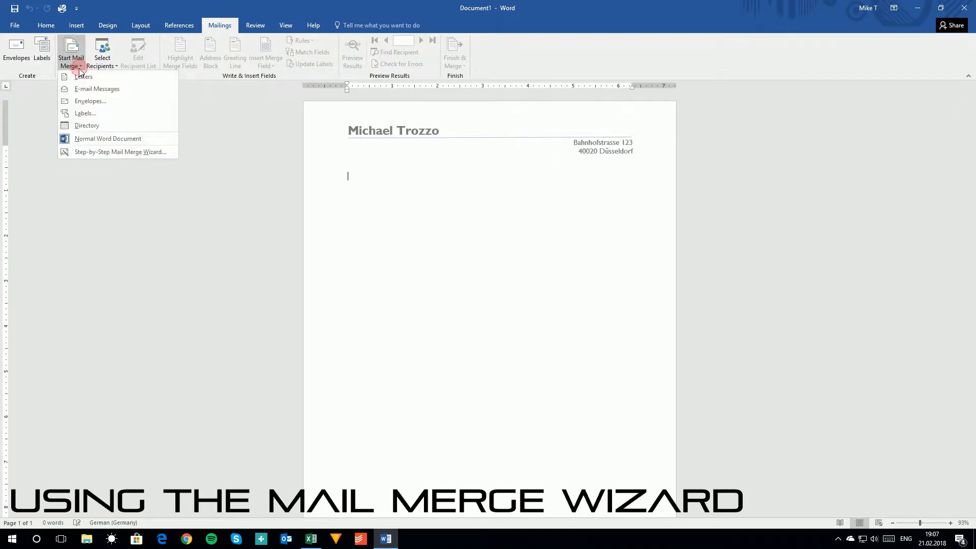
left_click(105, 154)
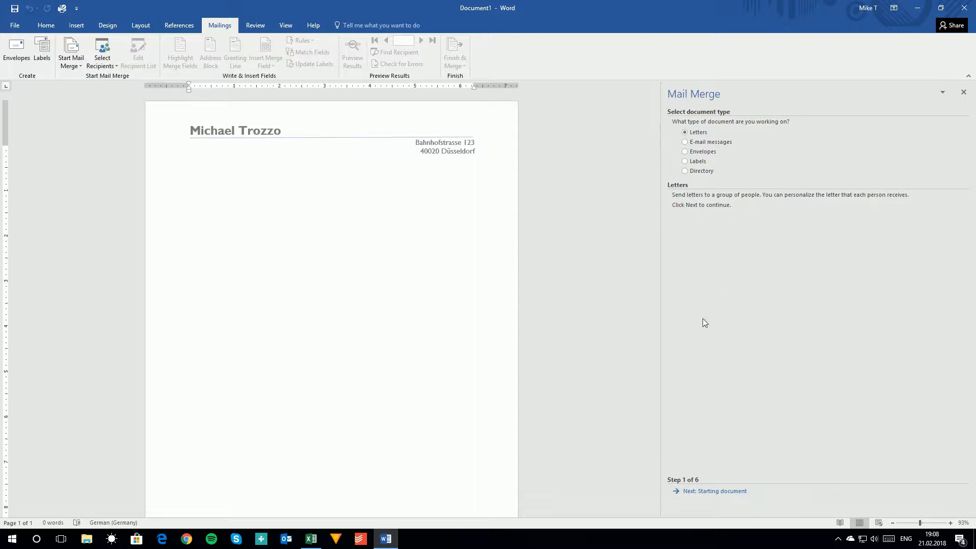
left_click(714, 492)
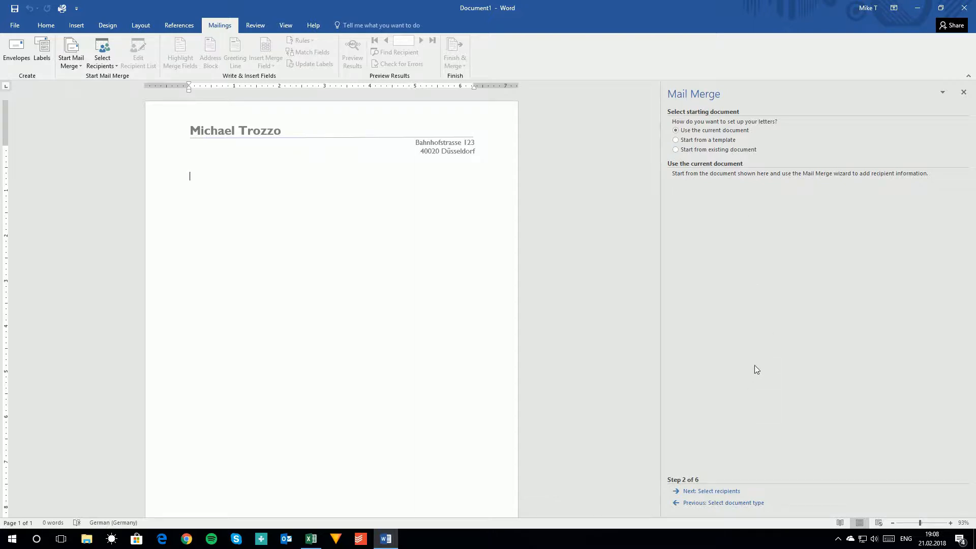
left_click(714, 491)
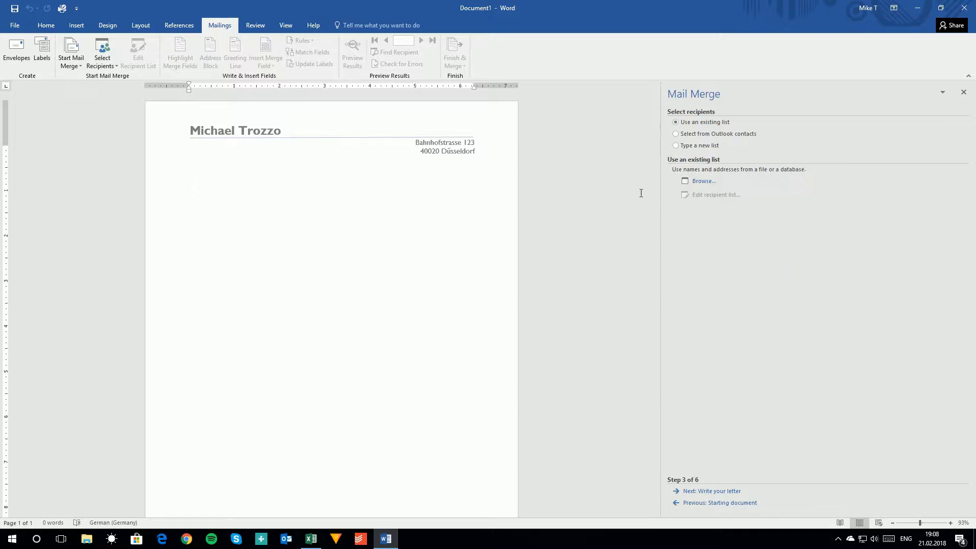
left_click(695, 147)
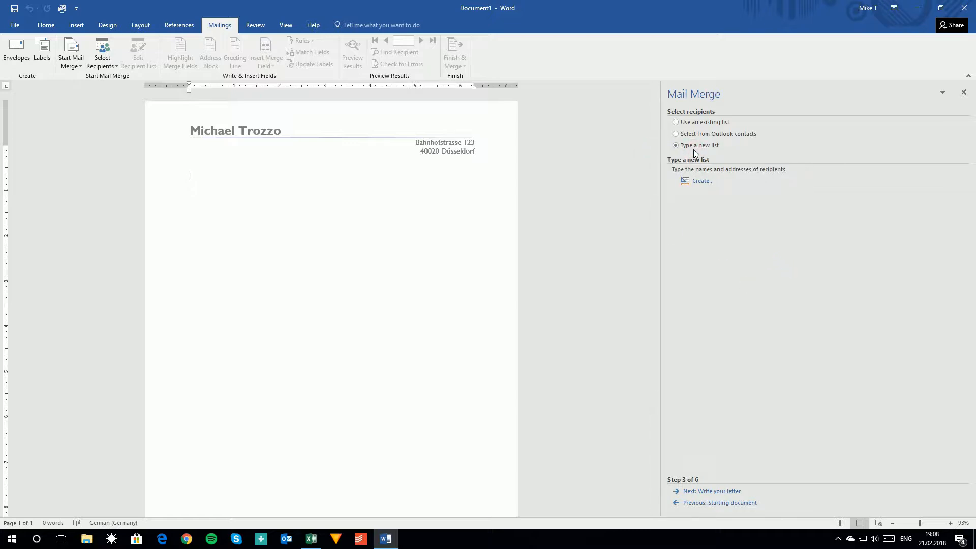
left_click(699, 182)
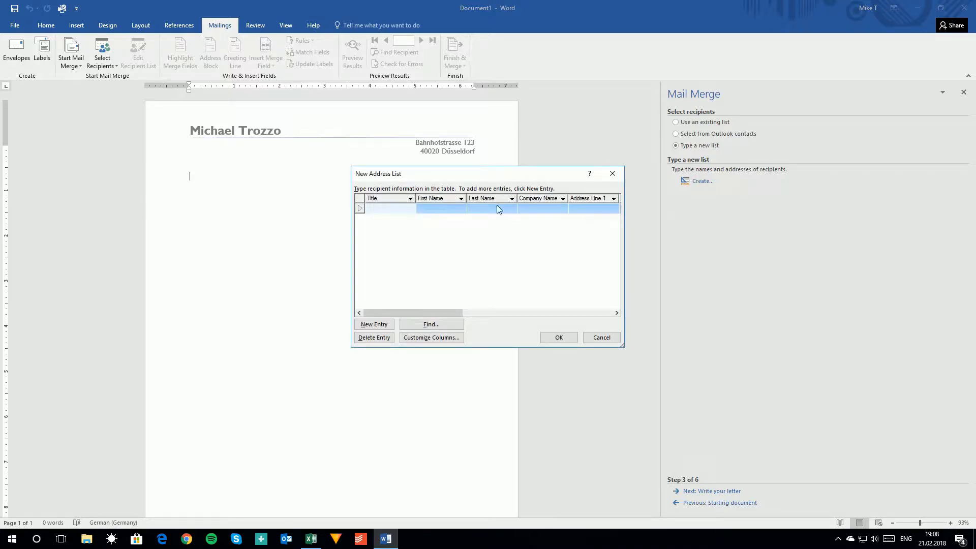
left_click(601, 338)
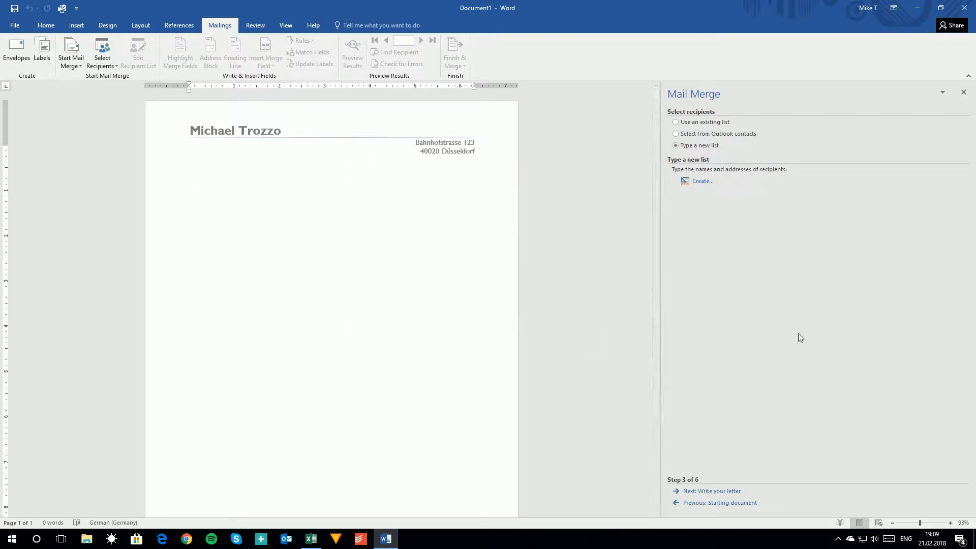
left_click(676, 122)
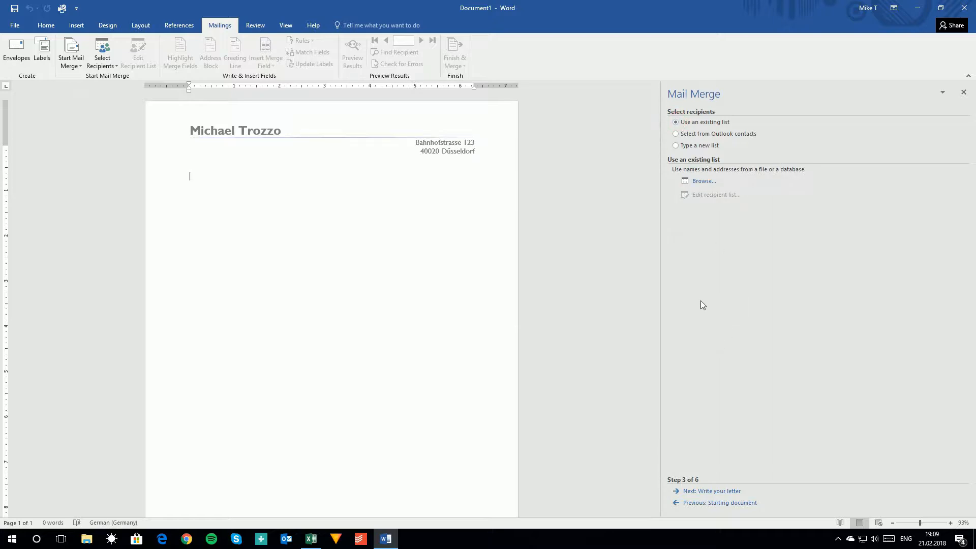
Open merge list 1.xlsx from the mail merge folder as the existing recipient list.
left_click(705, 182)
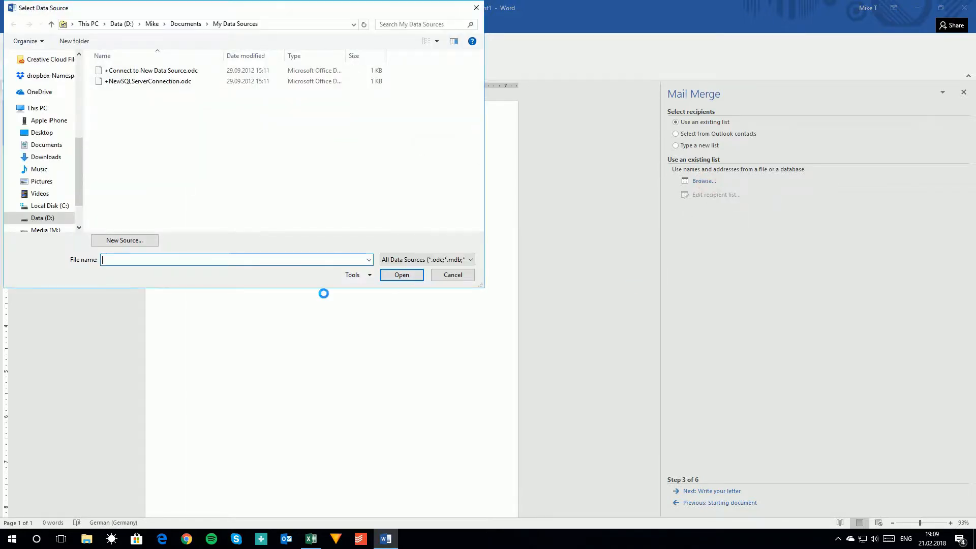
left_click_drag(79, 149, 75, 72)
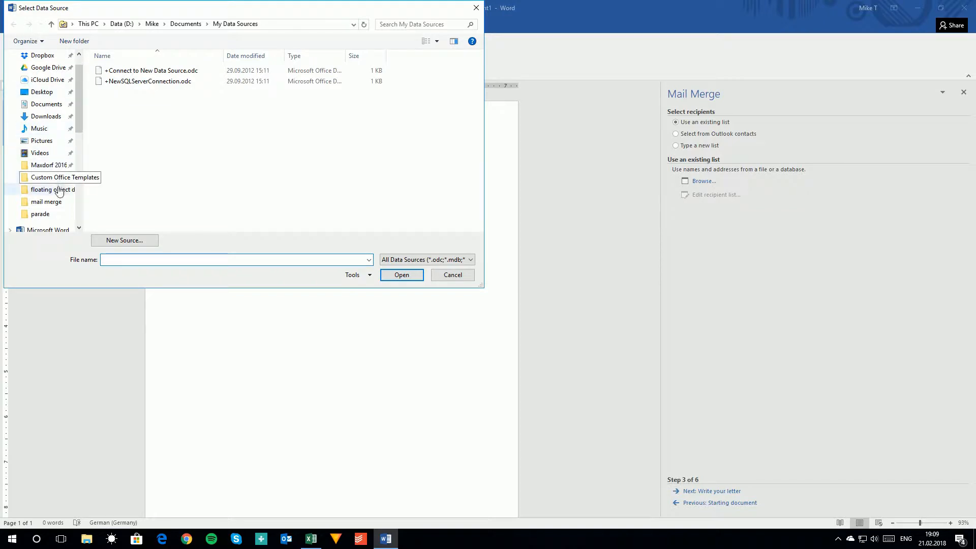
left_click(50, 201)
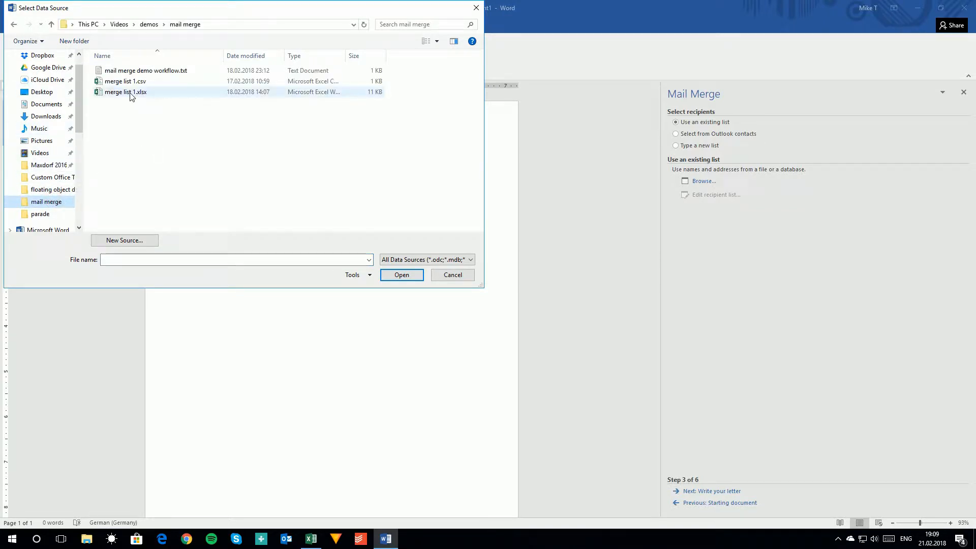
left_click(131, 95)
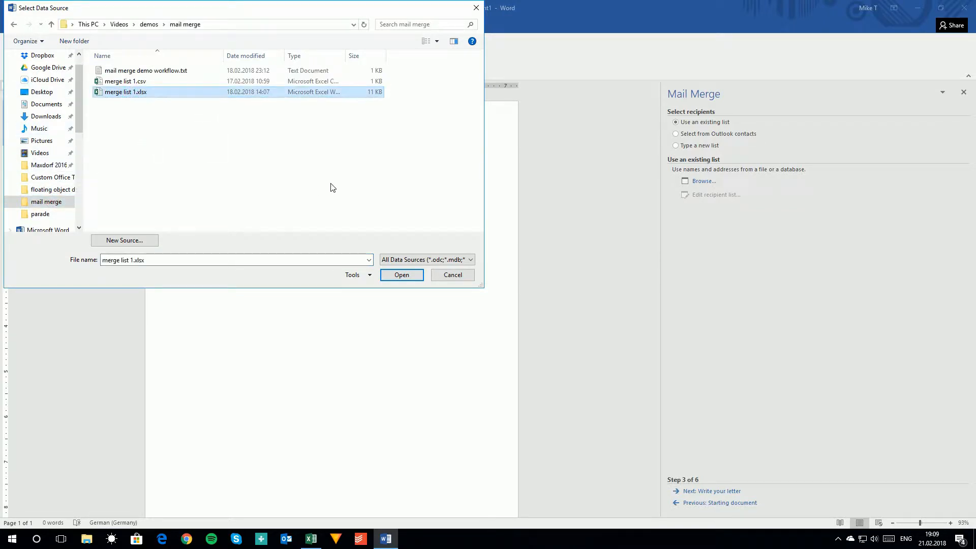
left_click(401, 275)
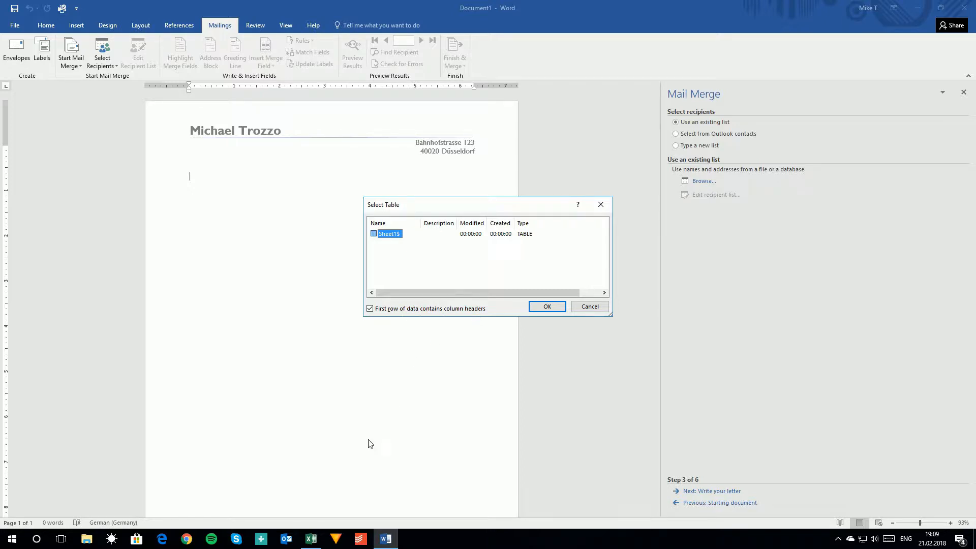
Check the list's header row in Excel, and accept Sheet1$ as the Word data table with column headers in its first row.
left_click(311, 540)
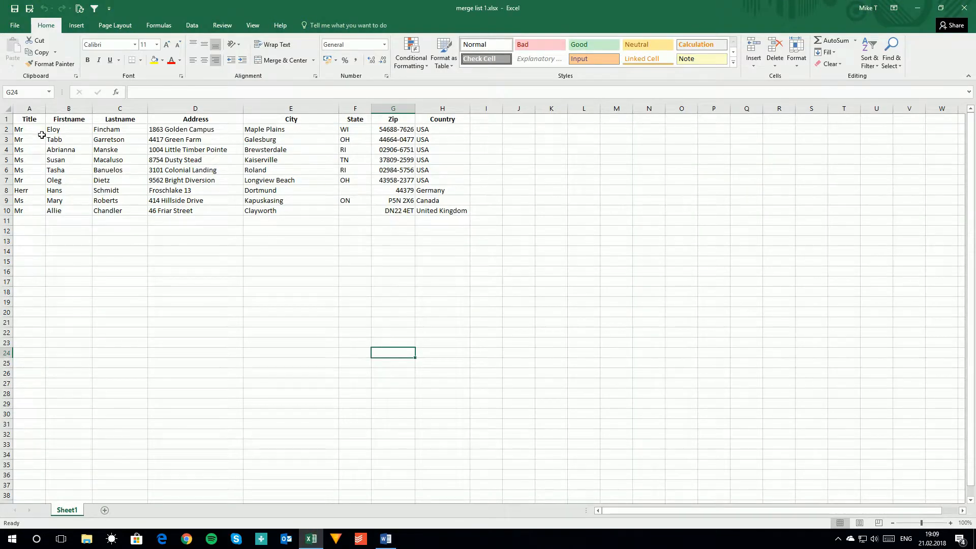
left_click_drag(26, 119, 442, 118)
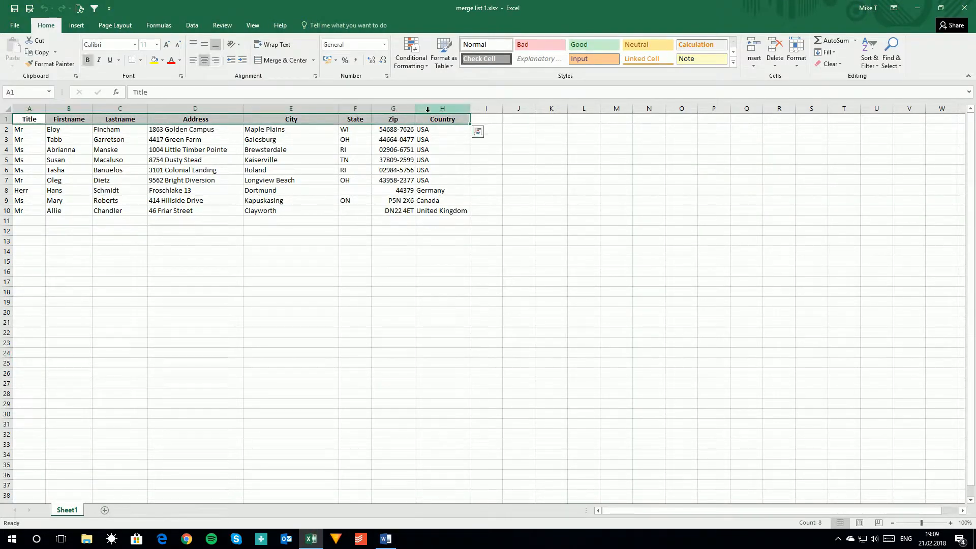
left_click(387, 539)
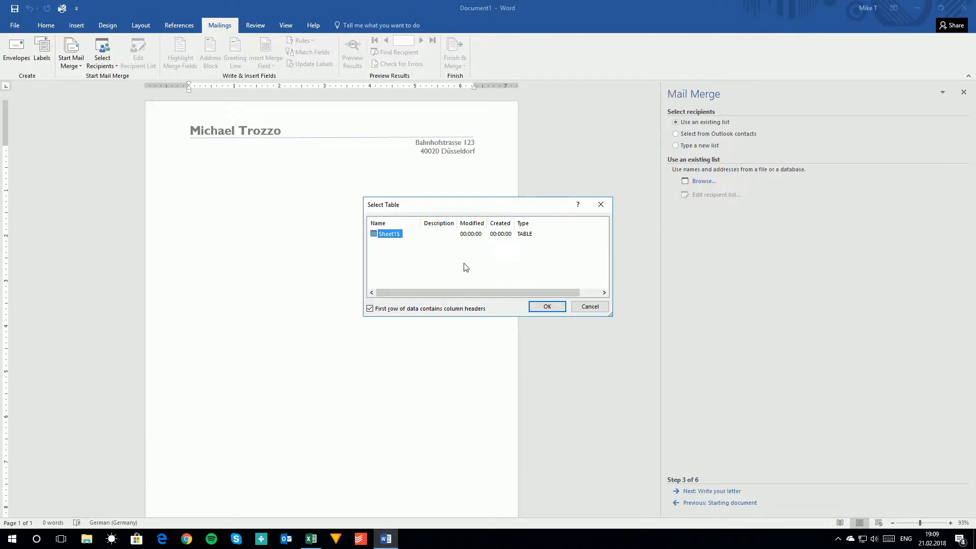
left_click(549, 307)
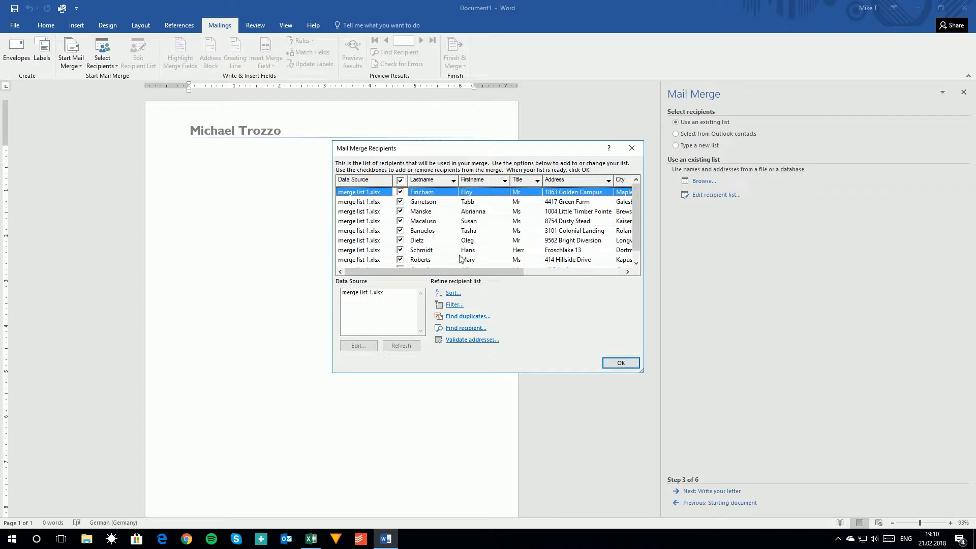
Review and confirm the mail merge recipients, and proceed to the wizard's letter-writing stage.
left_click_drag(450, 272, 427, 277)
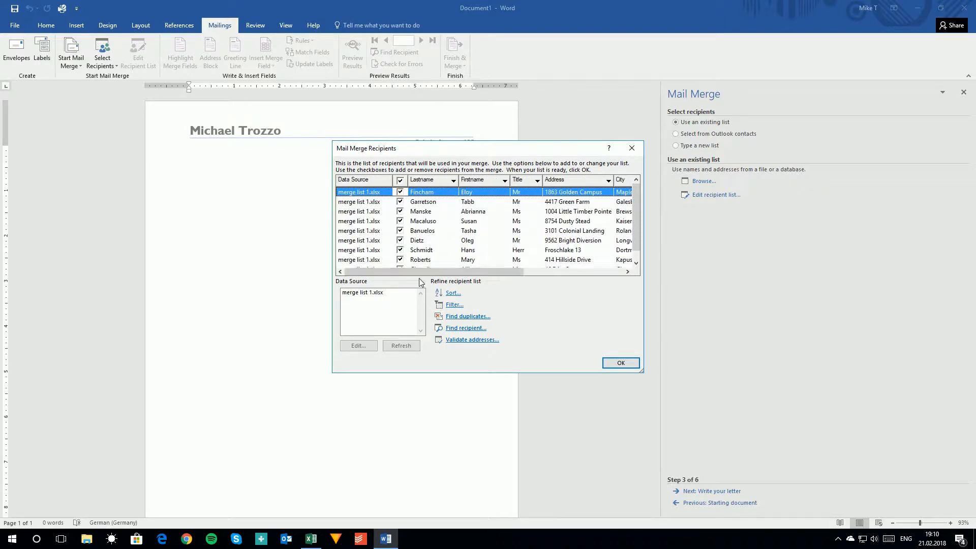
scroll(407, 228, "down", 1)
left_click(399, 226)
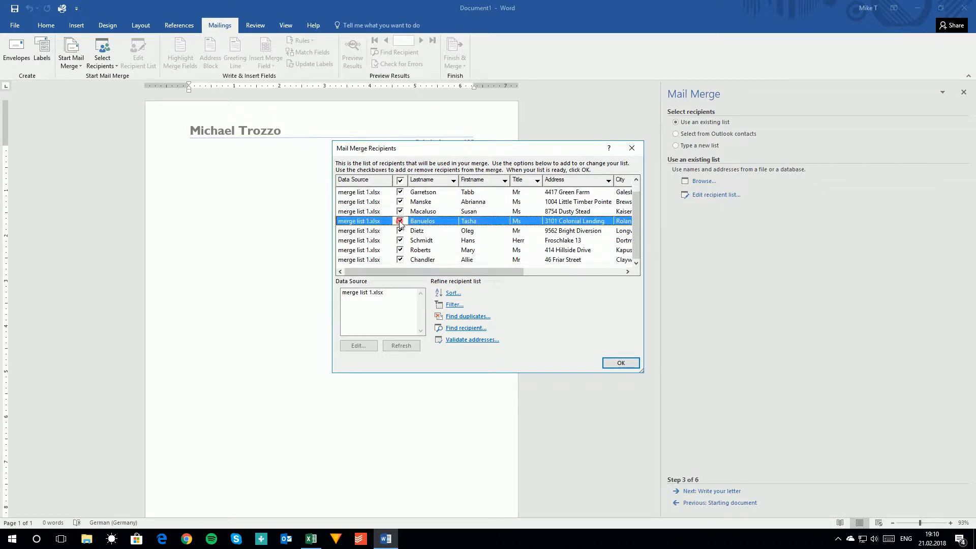
left_click(620, 363)
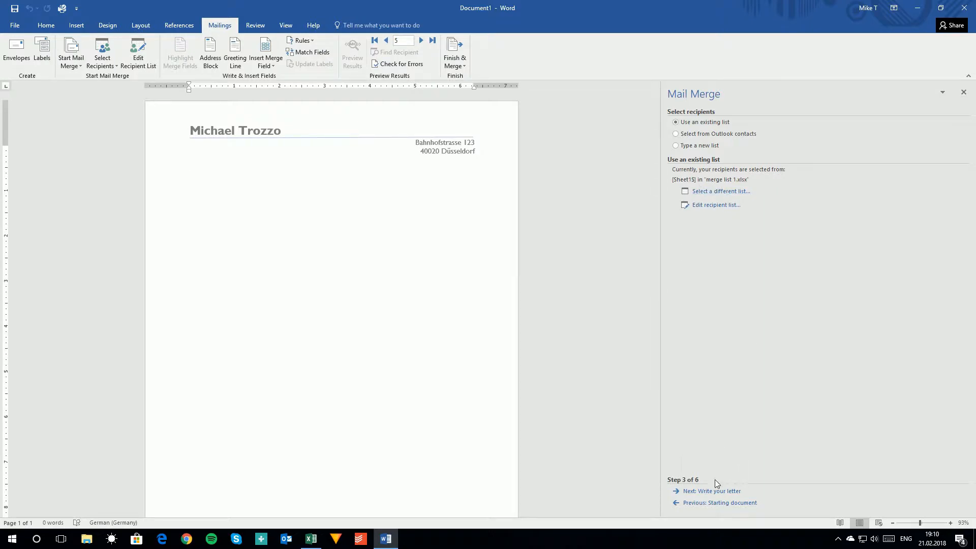
left_click(713, 492)
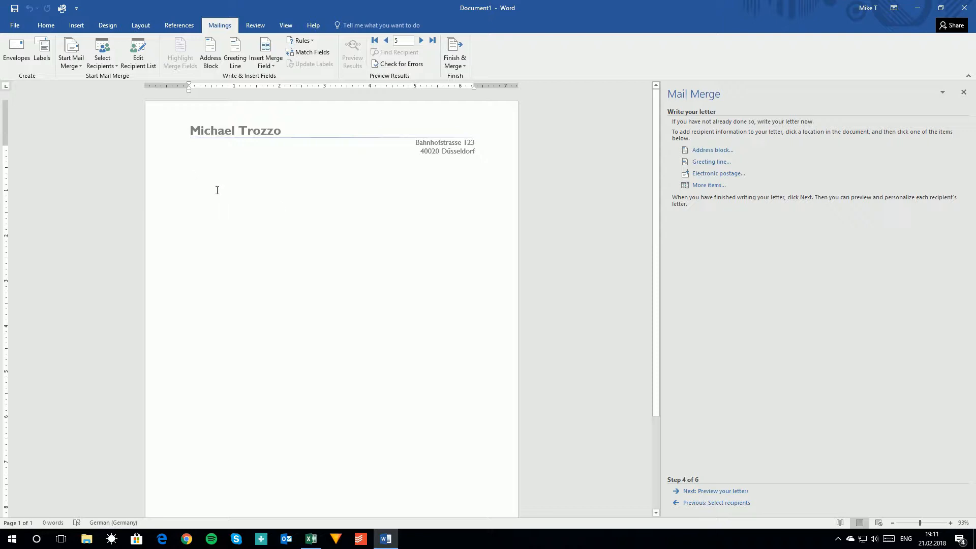
Insert an address block that always includes the country/region, previewing the address format for recipients from different countries.
left_click(711, 151)
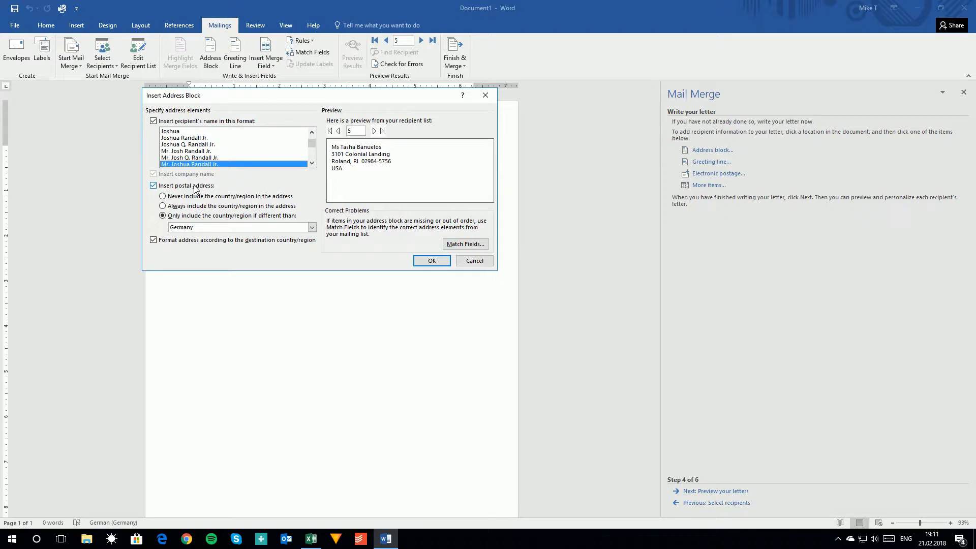
left_click(228, 206)
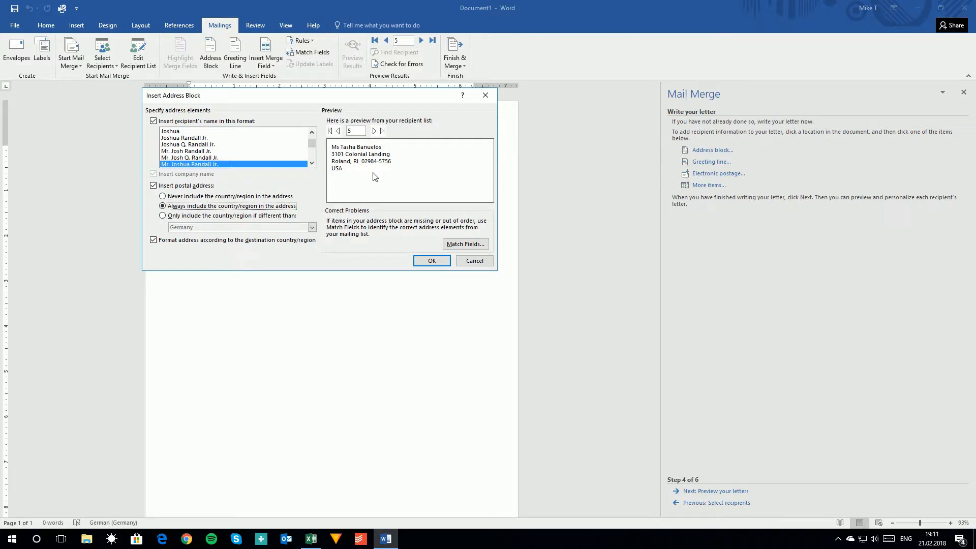
left_click(373, 131)
left_click(374, 131)
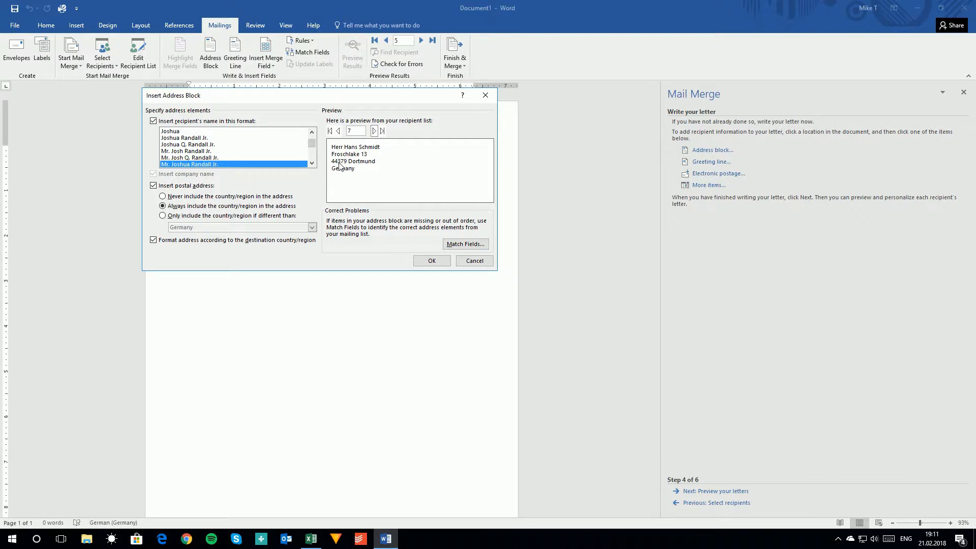
left_click(339, 131)
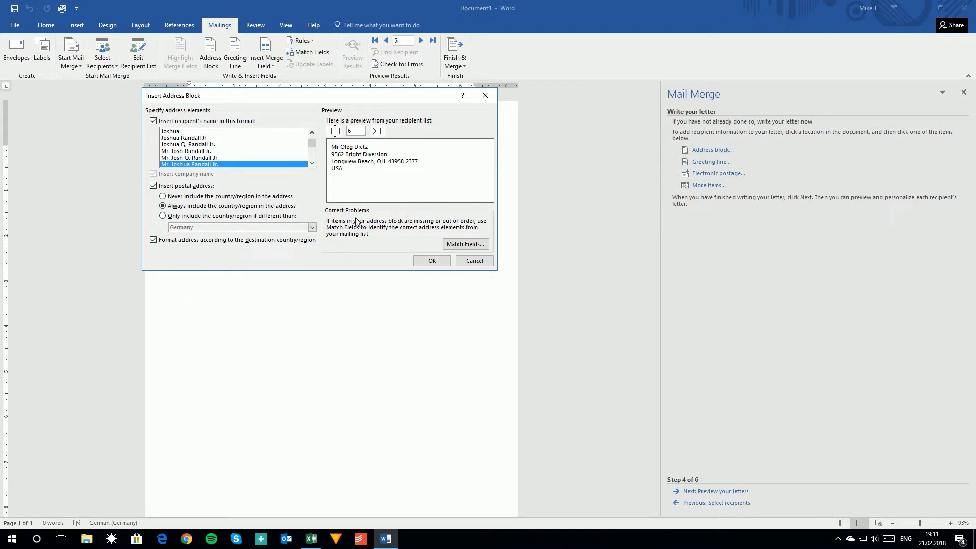
left_click(374, 131)
left_click(374, 131)
left_click(374, 132)
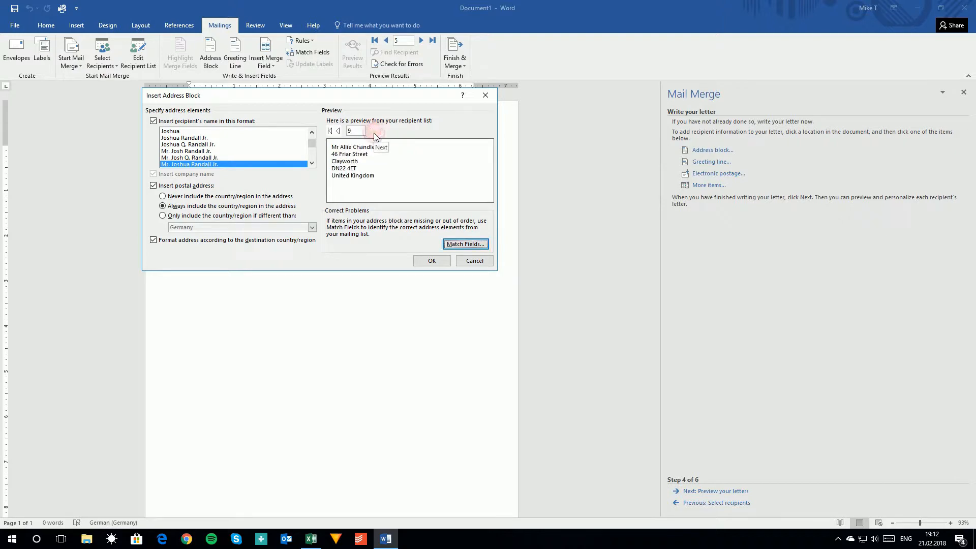
left_click(431, 261)
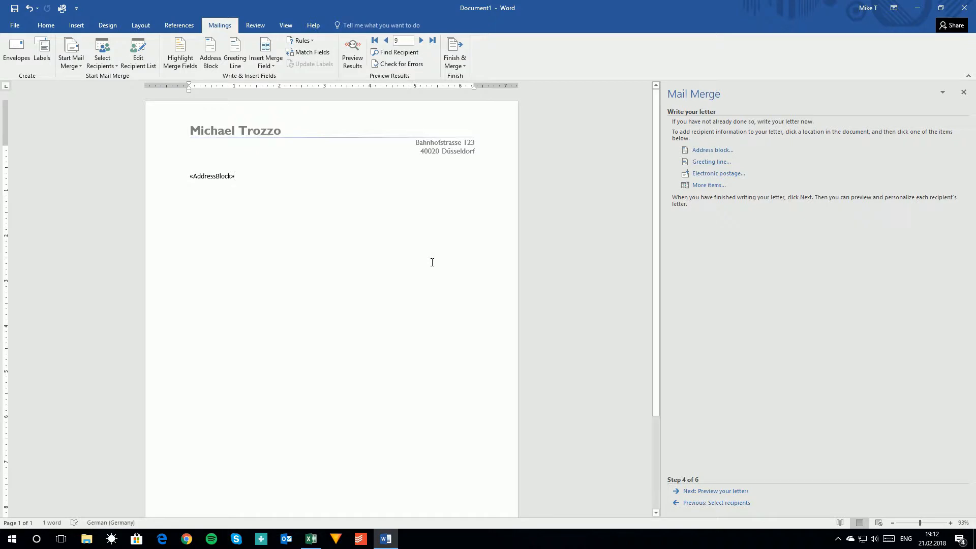
Insert a greeting line below the address block with "Dear", the title and last name, and a comma, previewing it for different recipients.
key("Return")
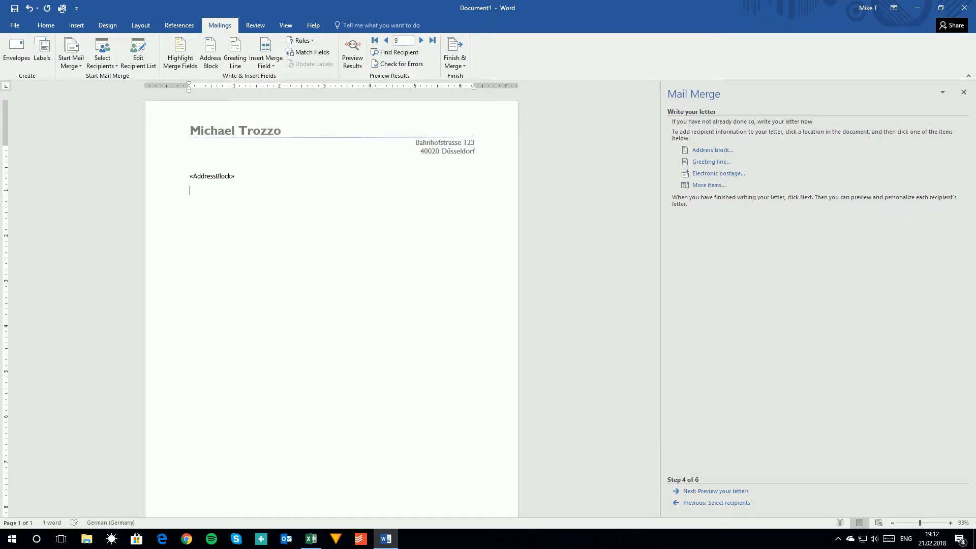
left_click(706, 163)
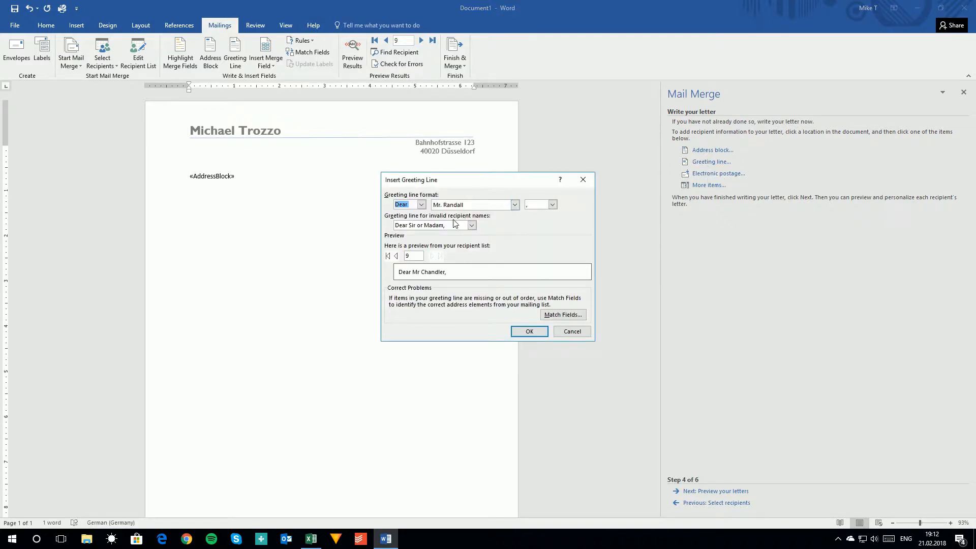
left_click(410, 204)
left_click(514, 205)
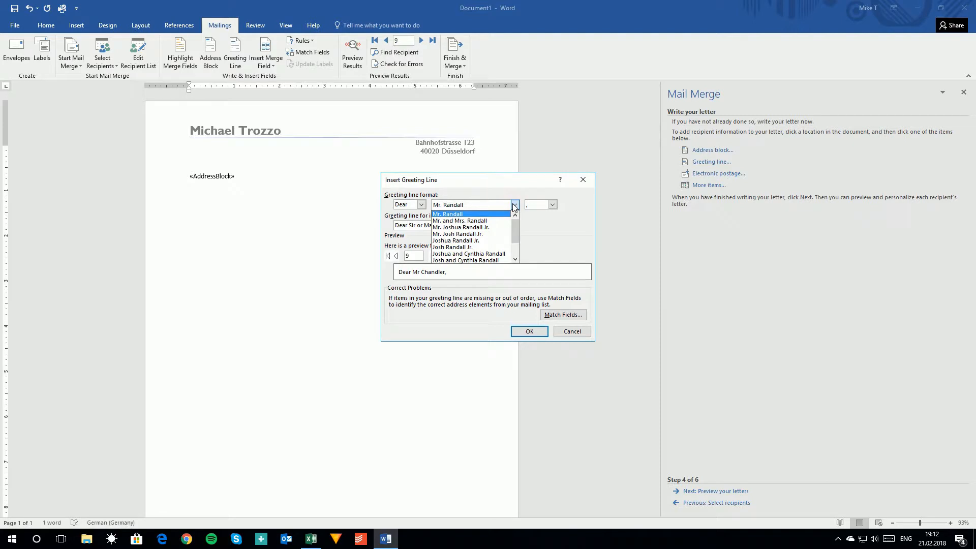
left_click(547, 229)
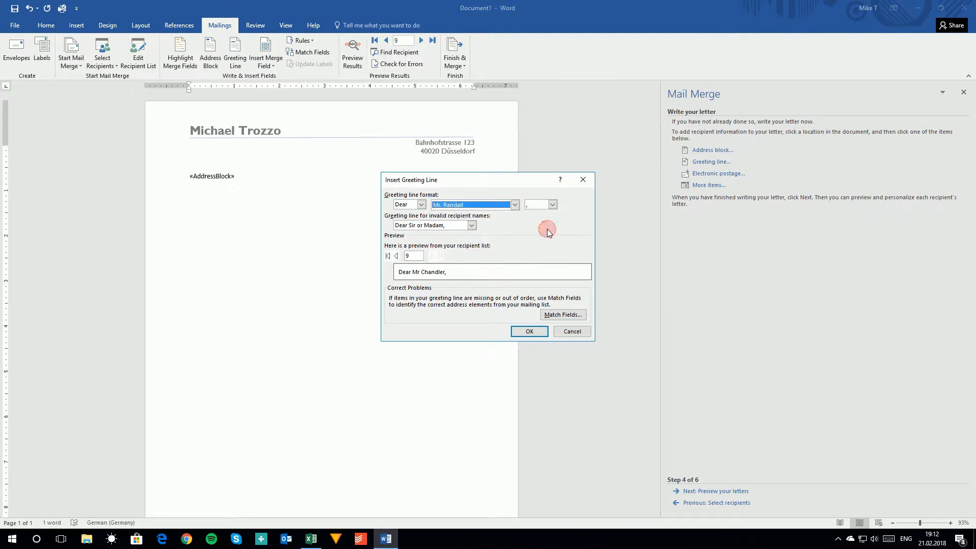
left_click(398, 257)
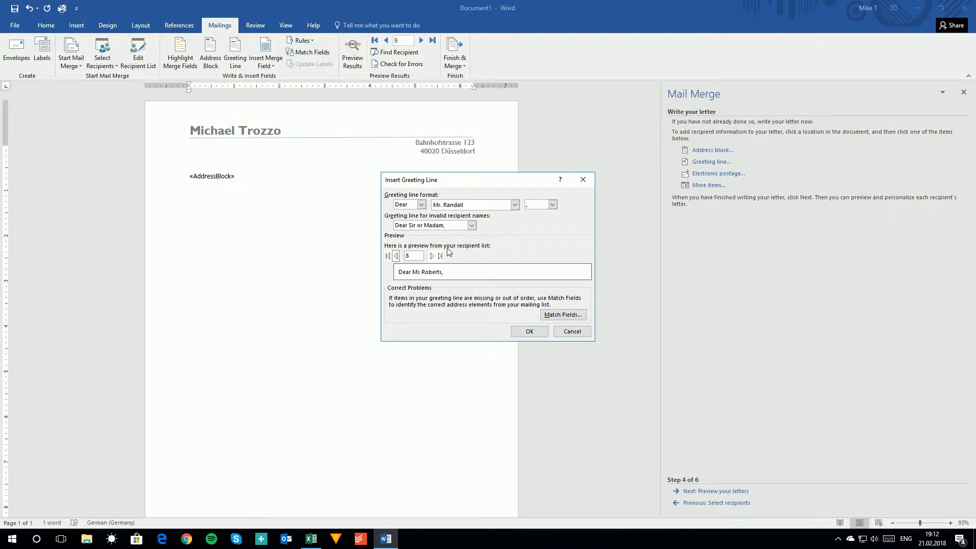
left_click(431, 256)
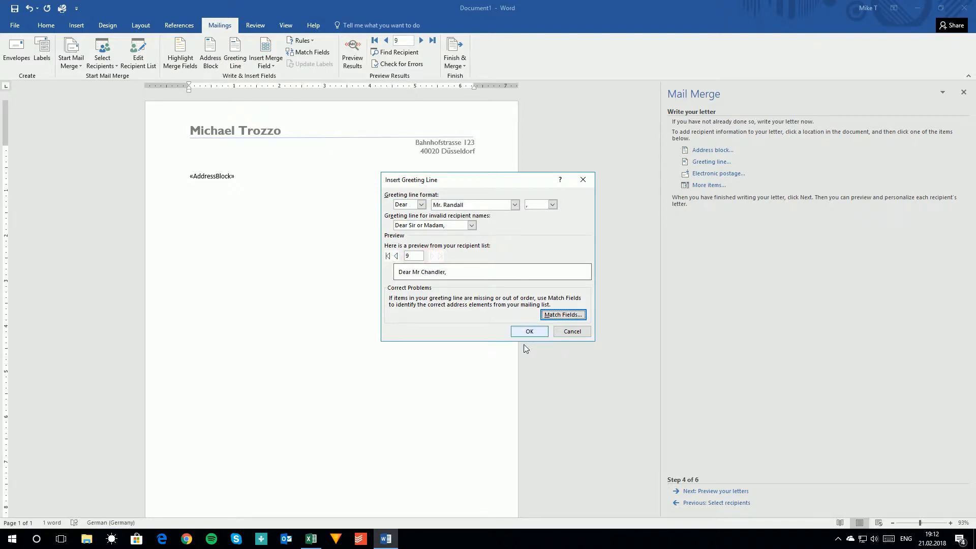
left_click(528, 331)
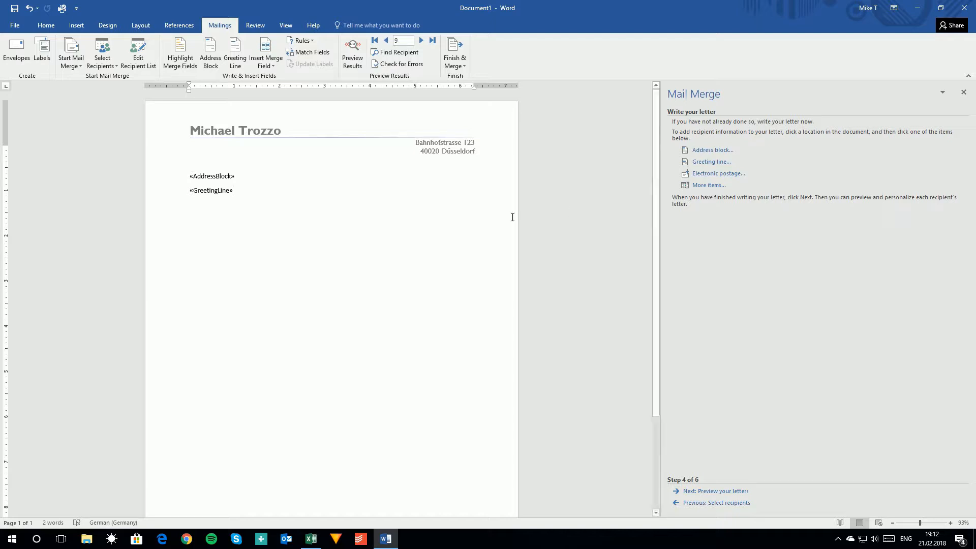
Write "I had a great time meeting you in «City»." below the greeting line, using the City database field as a merge field.
key("Return")
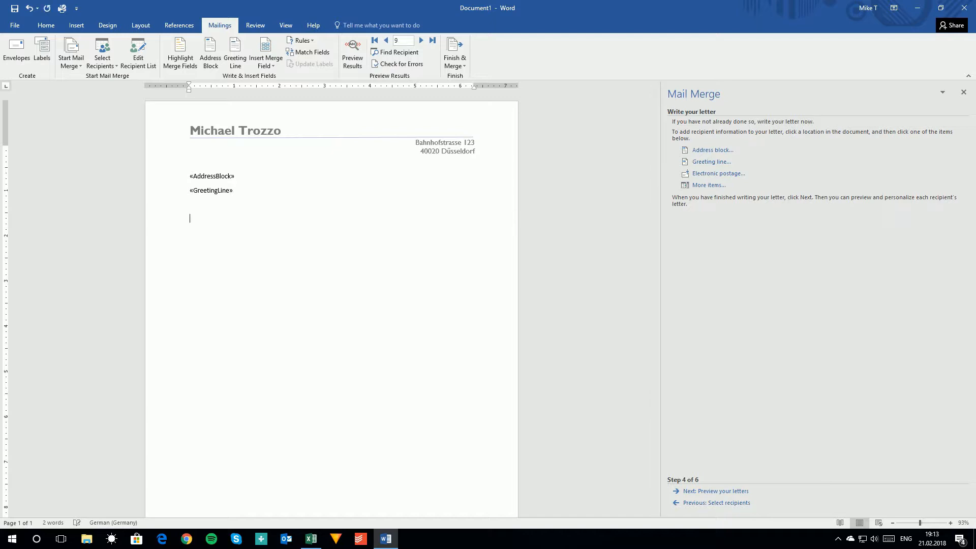
type("I had a great time meeting you in")
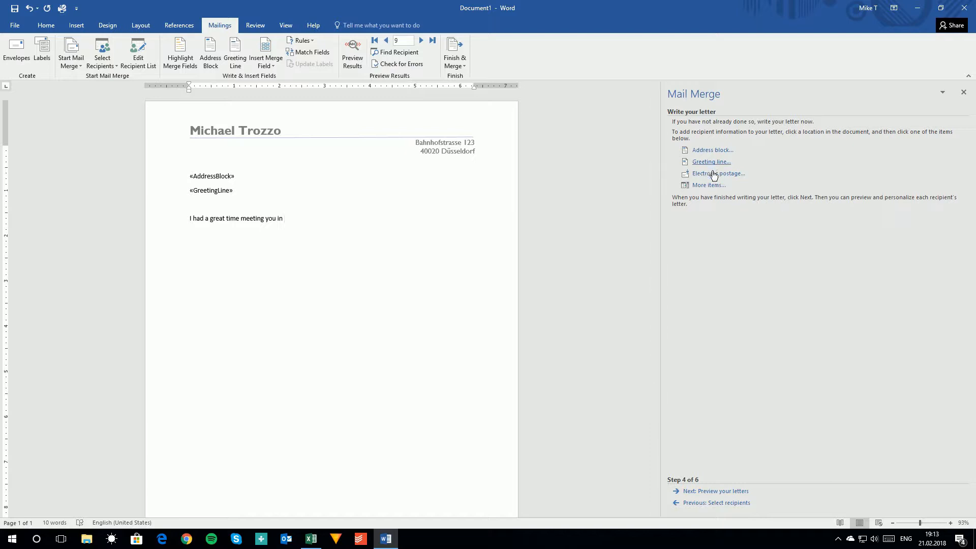
left_click(711, 186)
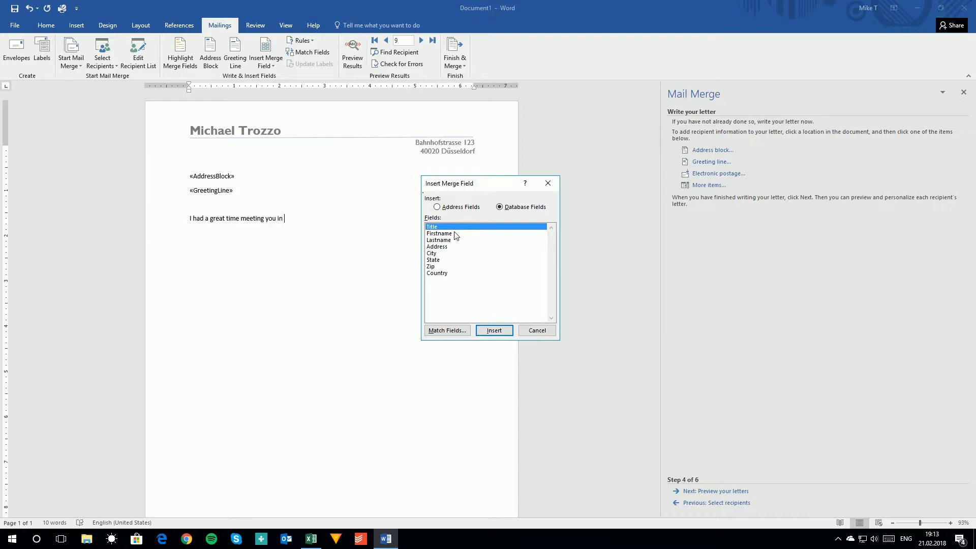
left_click(431, 254)
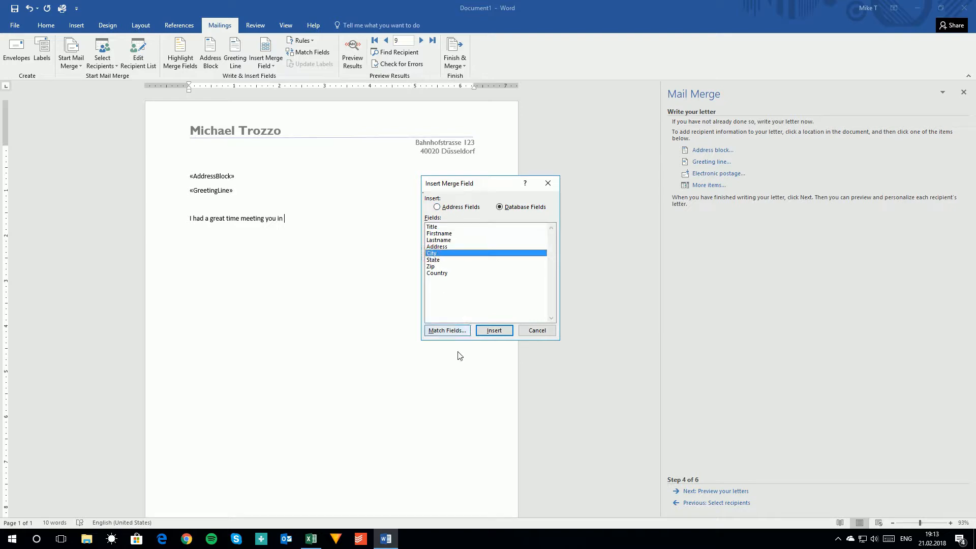
left_click(492, 330)
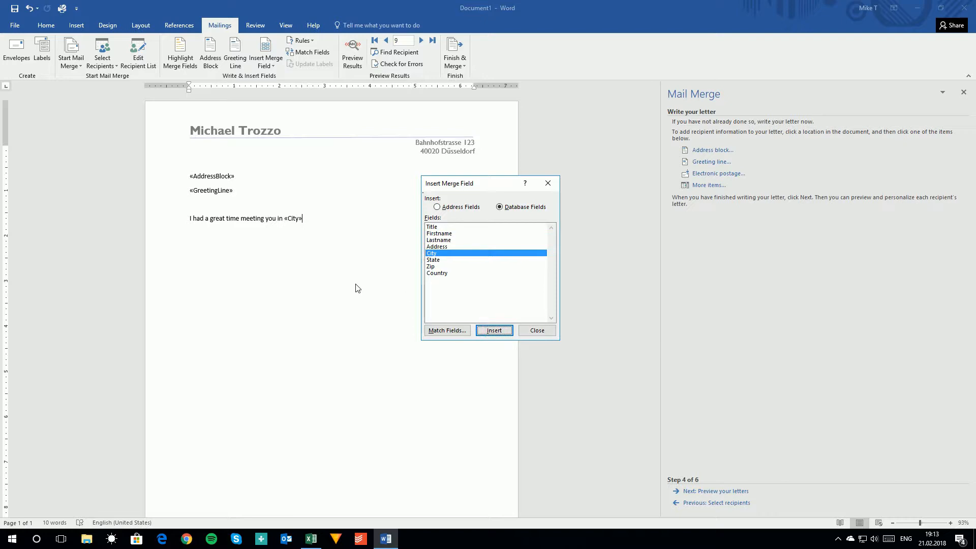
left_click(531, 331)
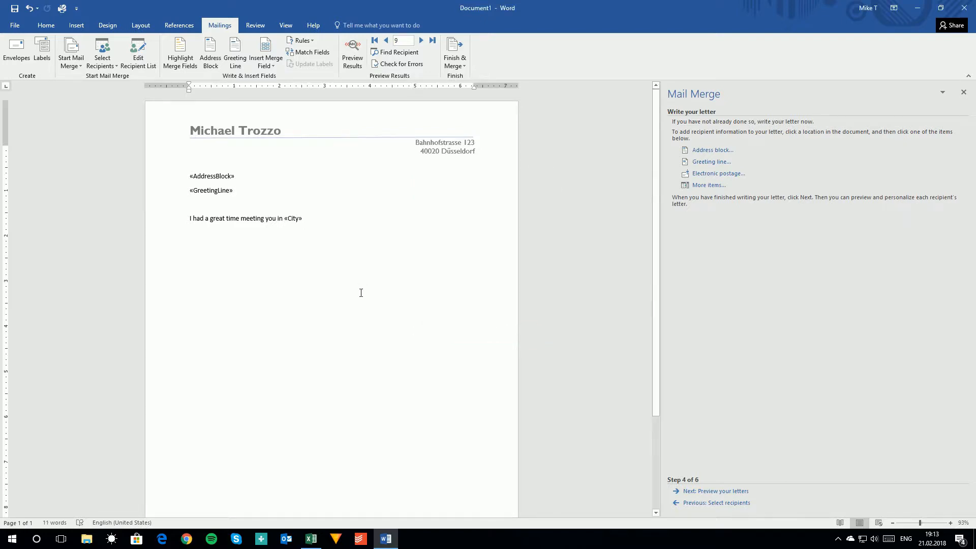
type(".")
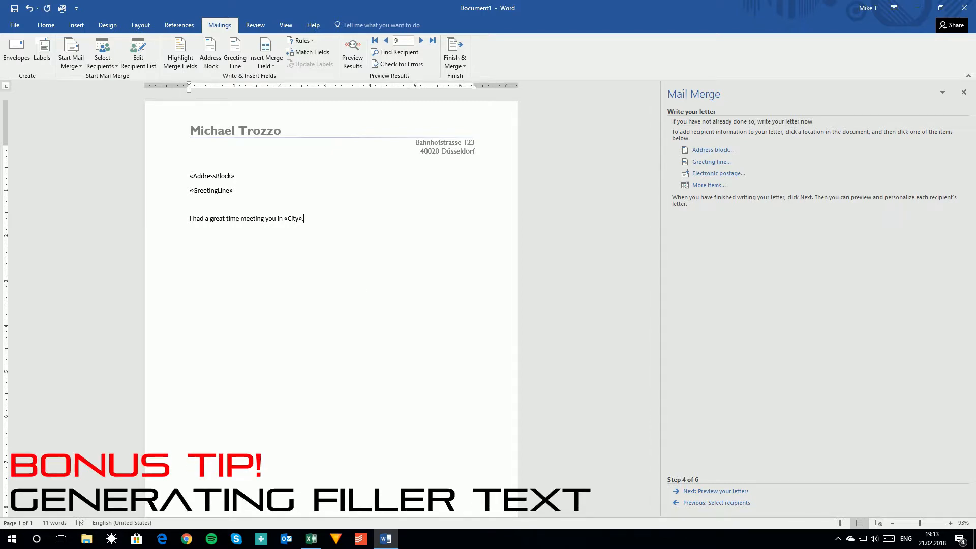
Generate three paragraphs of filler text with =rand(3), and close the letter with "Sincerely," and the sender's name.
key("Return")
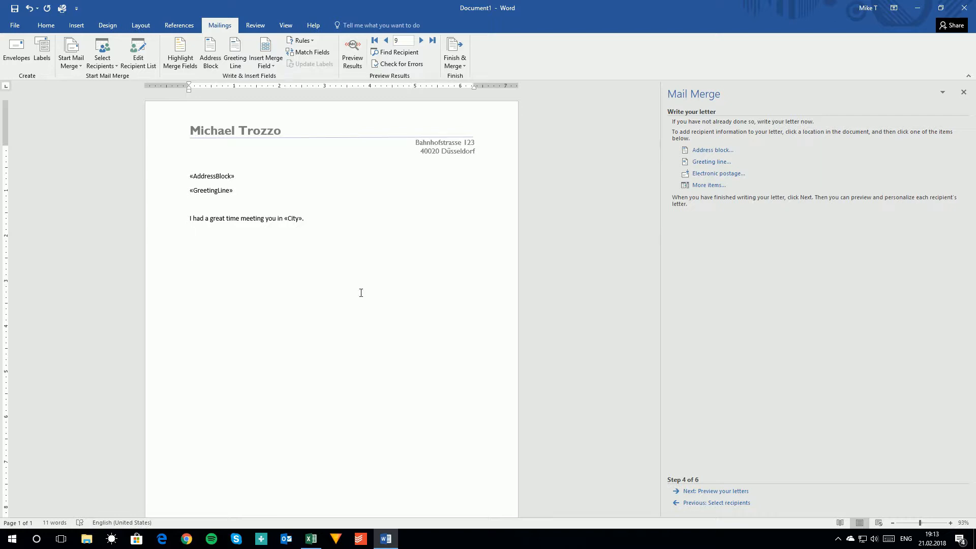
type("=rand")
type("(3)")
key("Return")
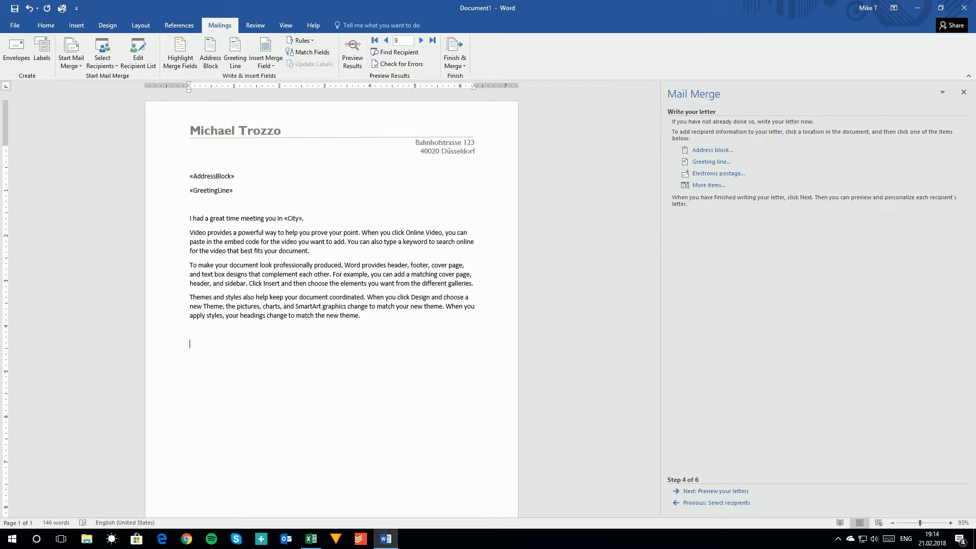
type("Sincerely,  ")
type("Mike Trozzo")
Proceed to the wizard's letter preview stage and check the merged letters of several recipients.
left_click(737, 491)
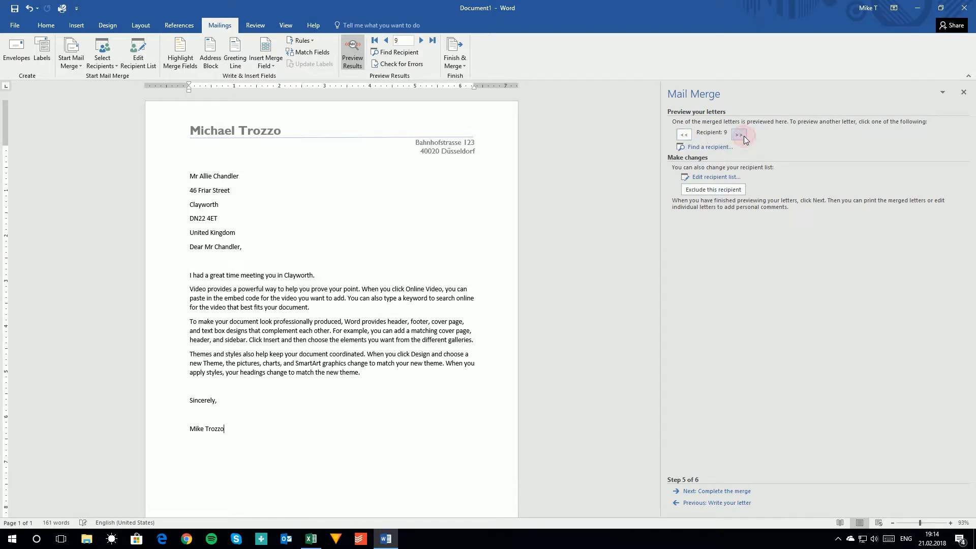
left_click(684, 136)
left_click(684, 135)
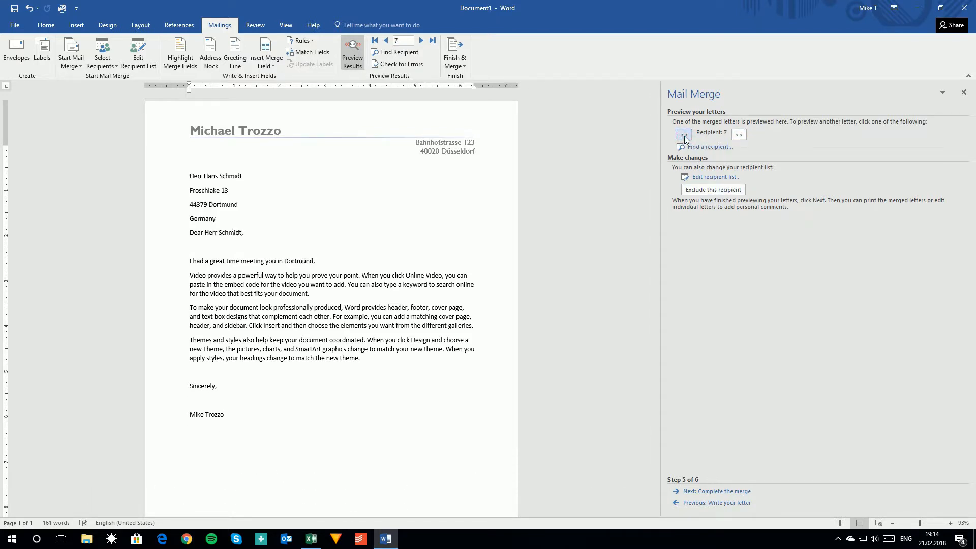
left_click(740, 135)
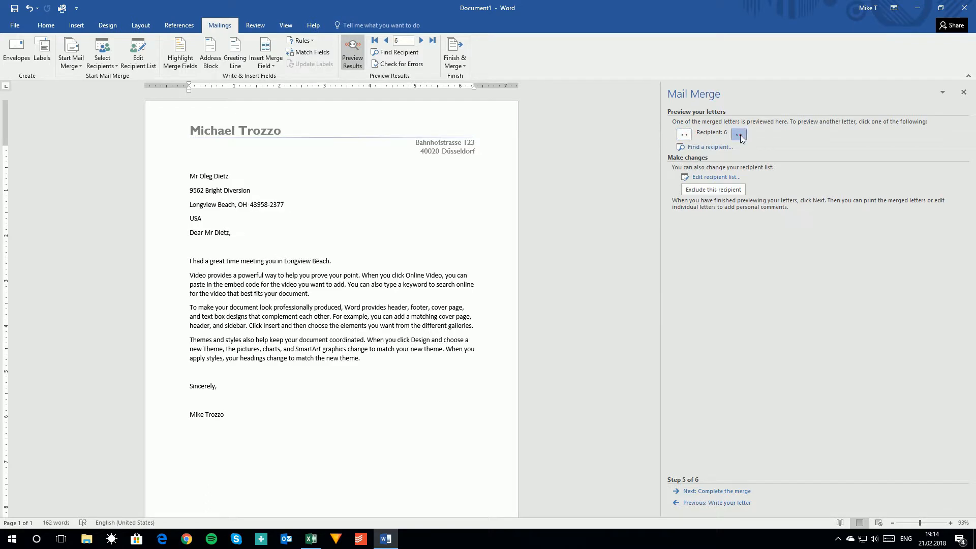
left_click(684, 136)
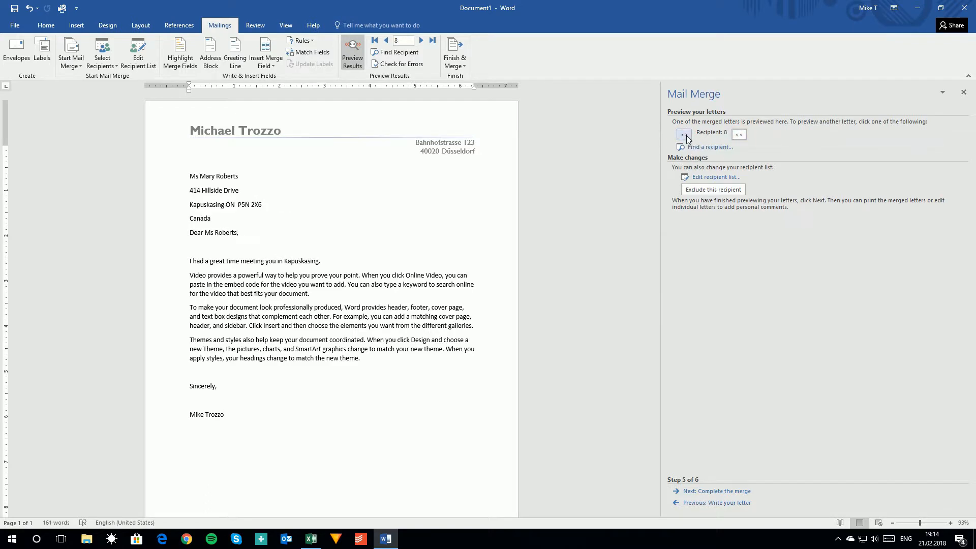
left_click(685, 136)
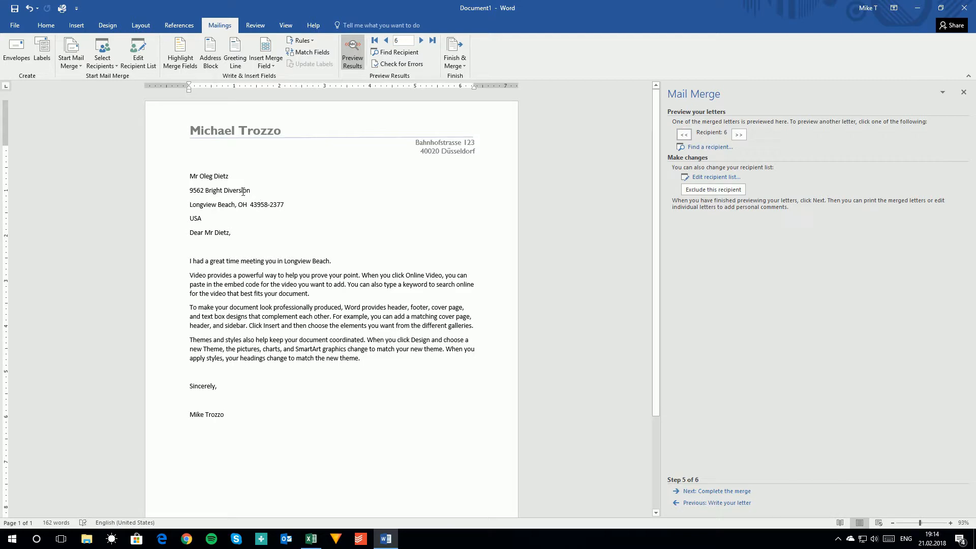
Remove the space after paragraphs in the recipient's address block.
left_click(210, 215)
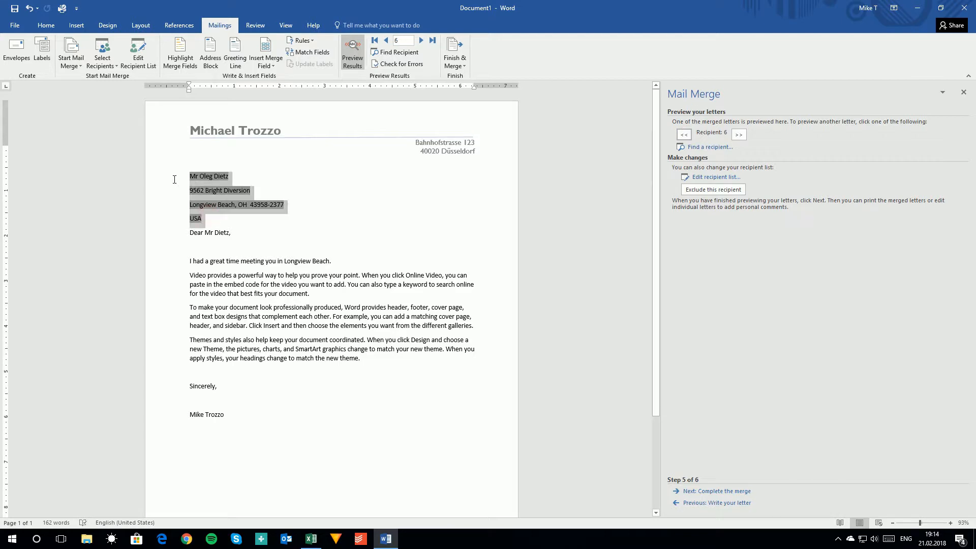
left_click(46, 25)
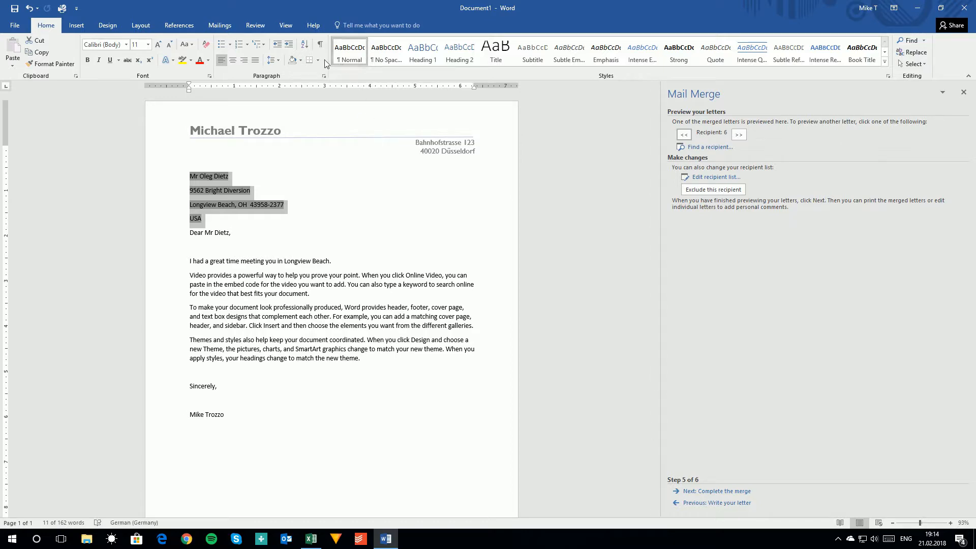
left_click(278, 61)
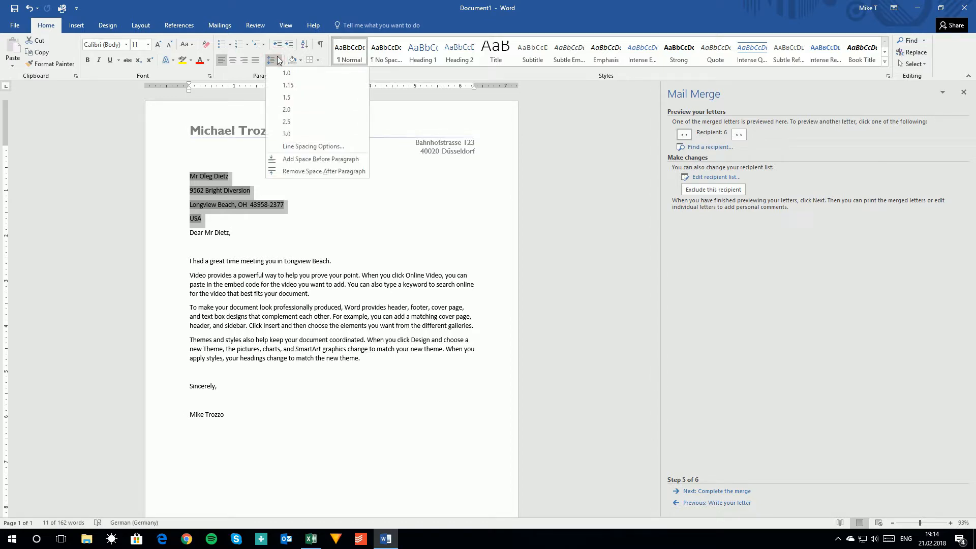
left_click(331, 171)
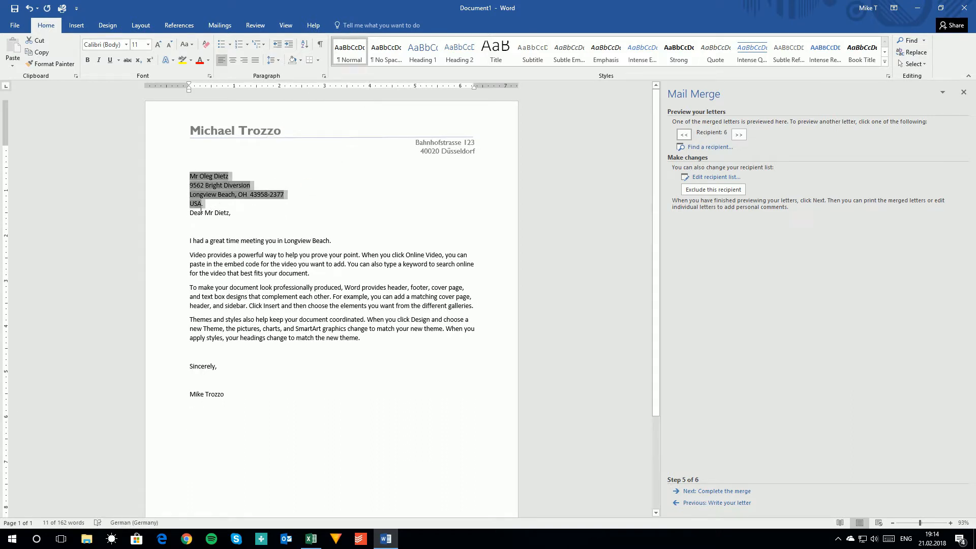
Add a blank line between the address block and the greeting, and delete the empty line below the greeting.
left_click_drag(193, 217, 225, 220)
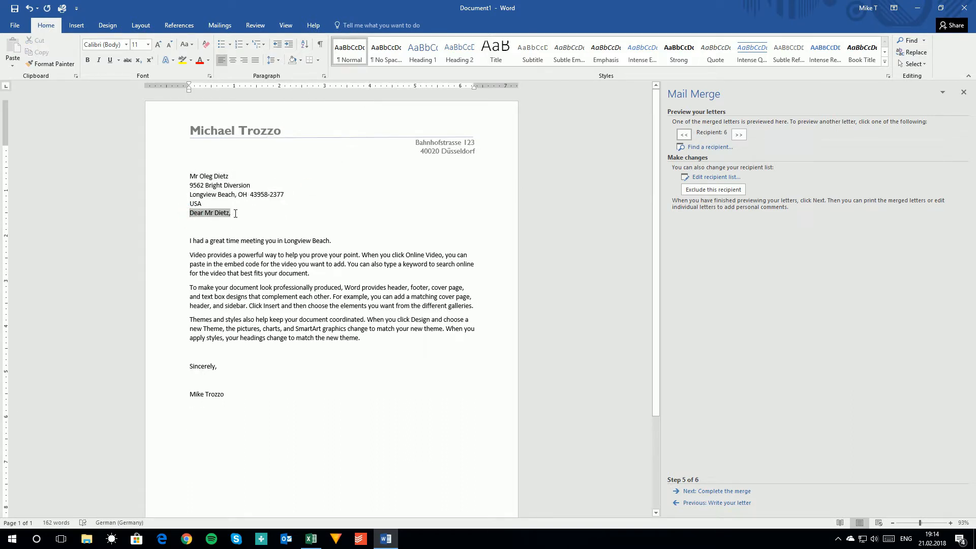
key("Return")
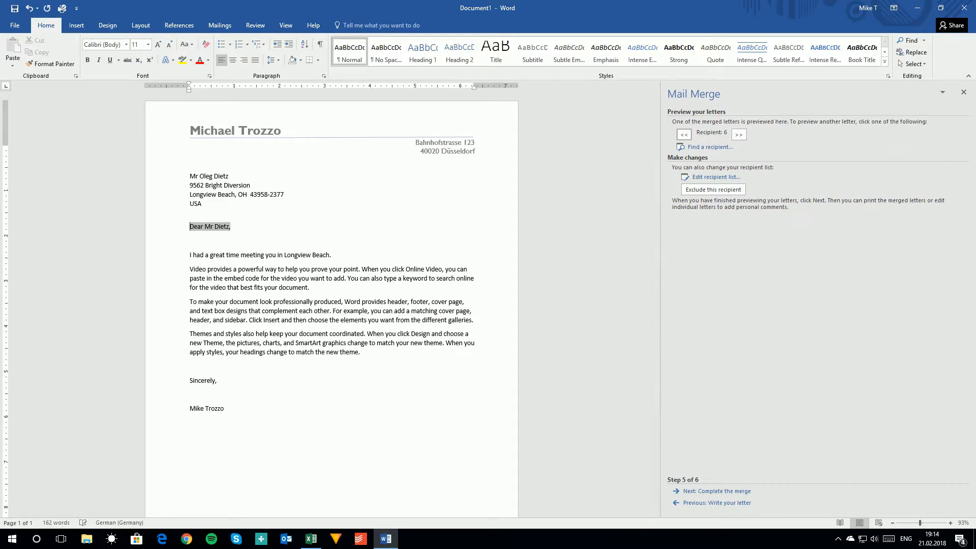
left_click(236, 224)
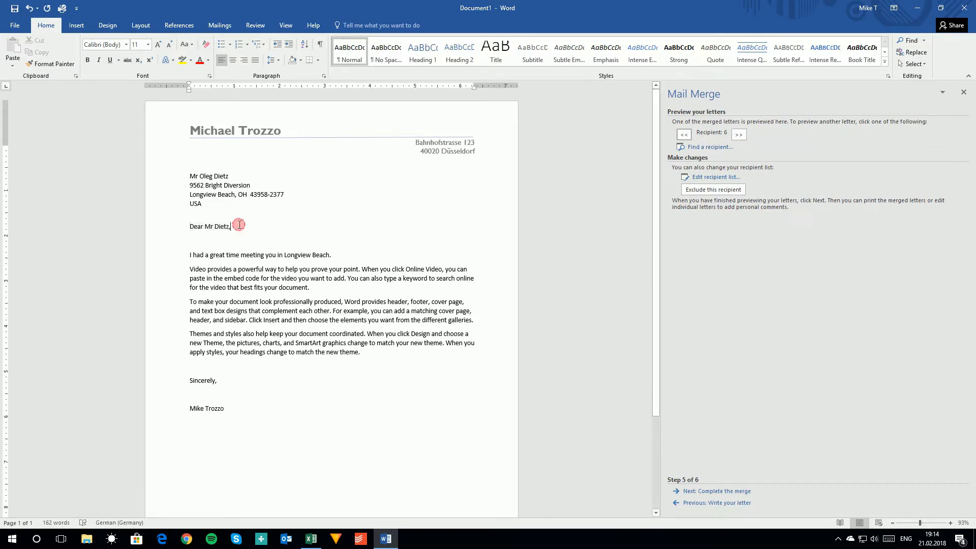
left_click(228, 238)
key("Delete")
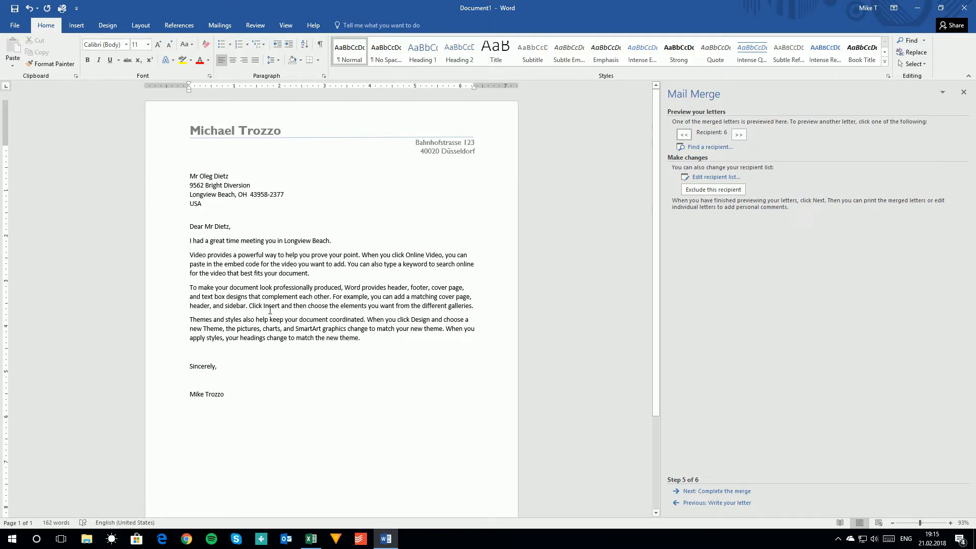
Browse back and forth through the recipients' letters to check the adjusted spacing.
left_click(684, 135)
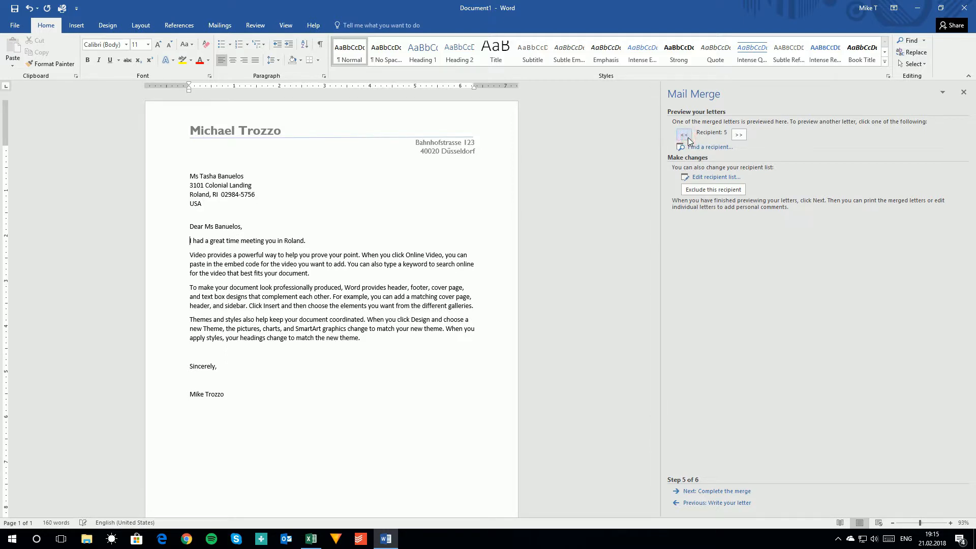
left_click(685, 135)
left_click(685, 135)
left_click(685, 135)
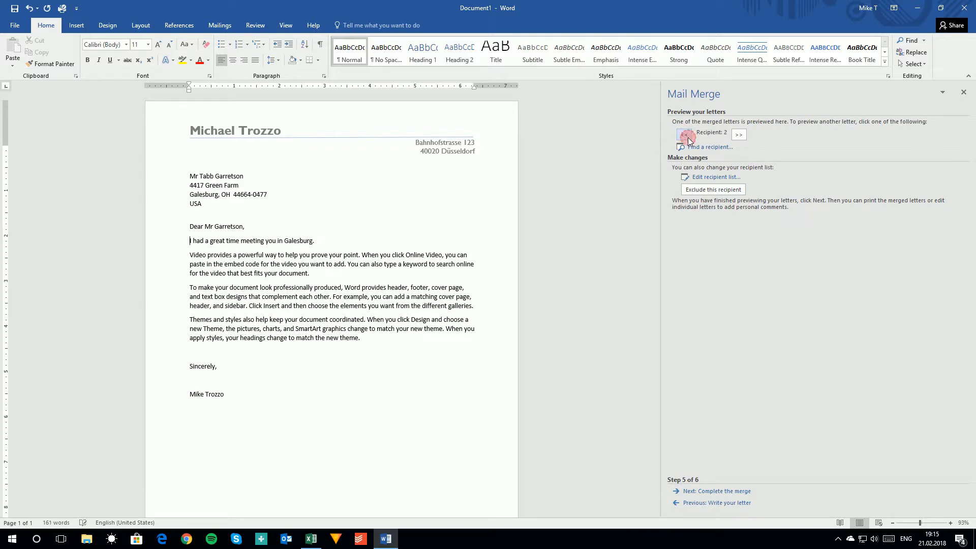
left_click(738, 135)
left_click(738, 135)
left_click(738, 135)
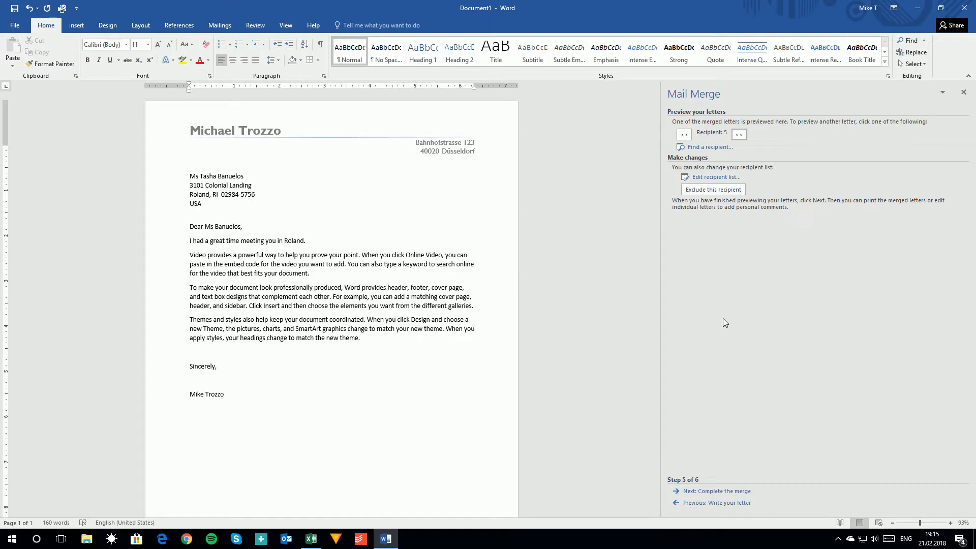
Proceed to the wizard's final stage, review the available printers for printing all merged letters, and cancel printing.
left_click(736, 492)
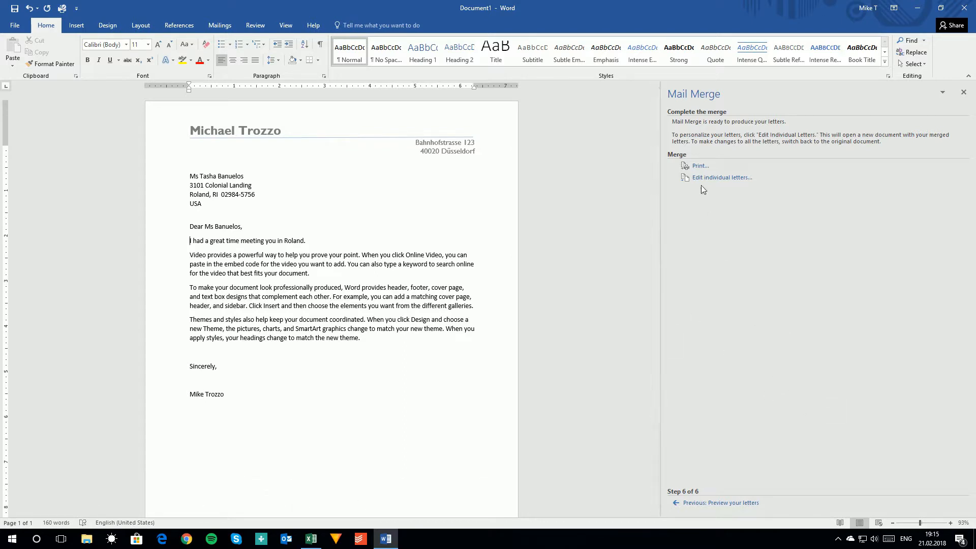
left_click(701, 166)
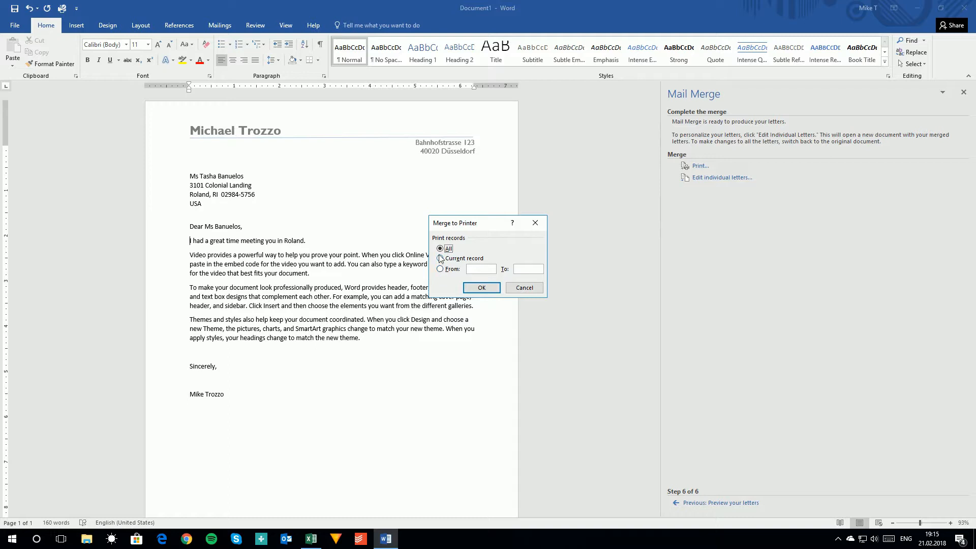
left_click(483, 289)
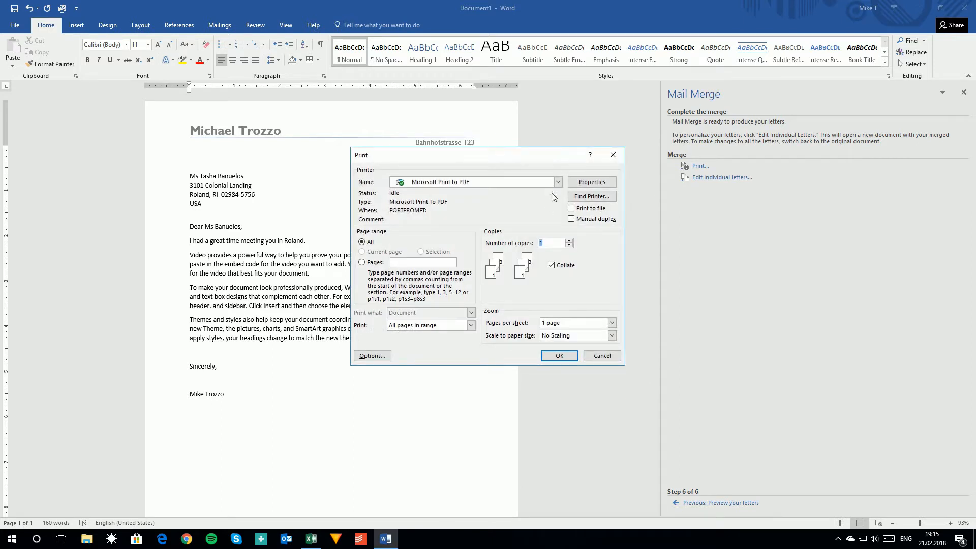
left_click(558, 182)
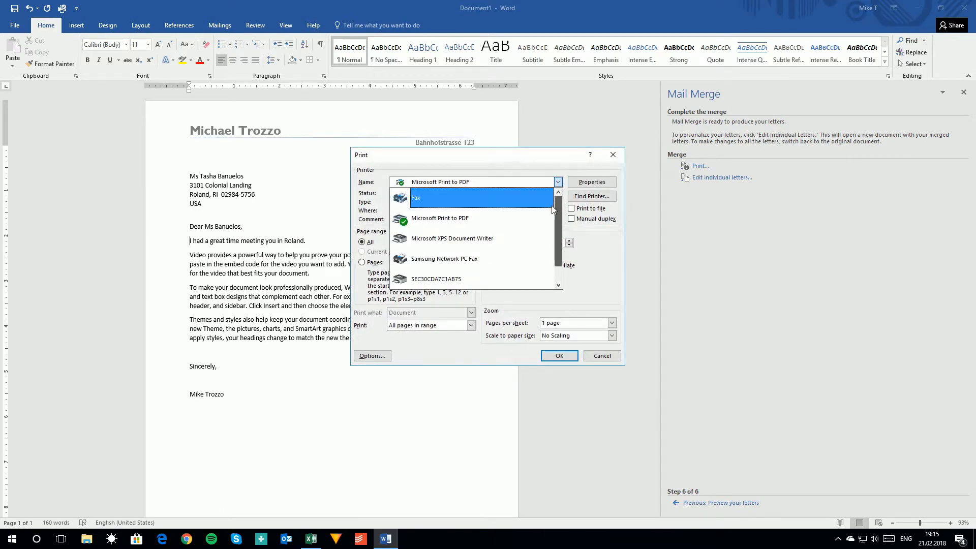
left_click(508, 161)
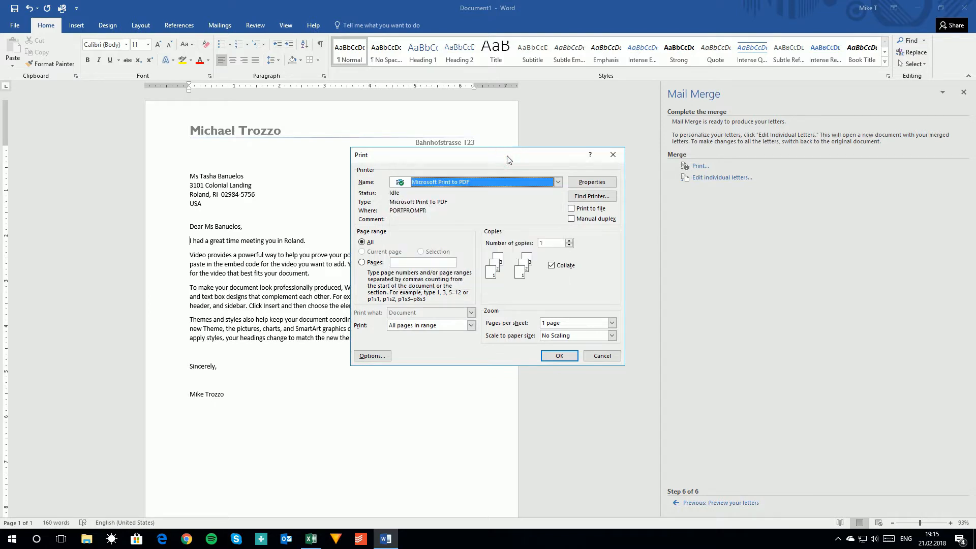
left_click(602, 359)
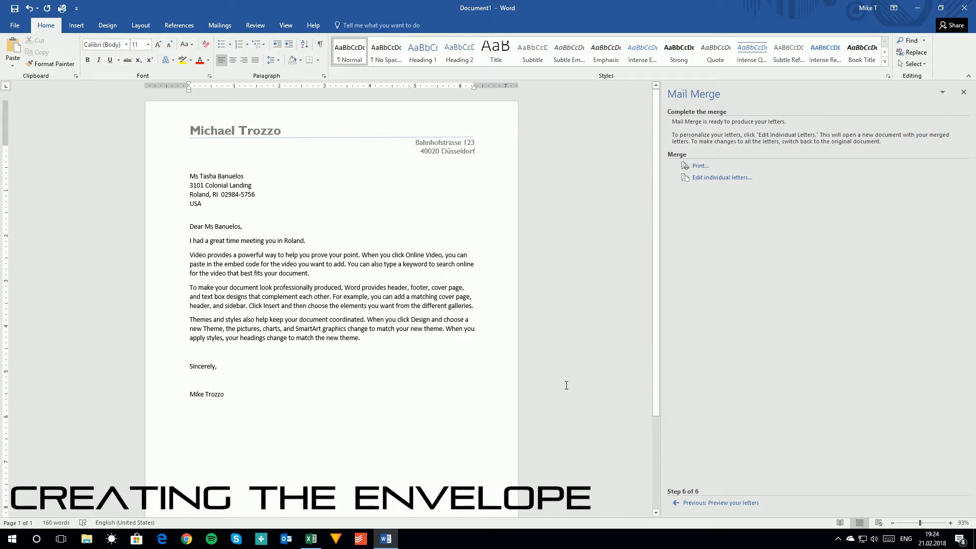
Create a new blank document for the envelopes.
left_click(16, 25)
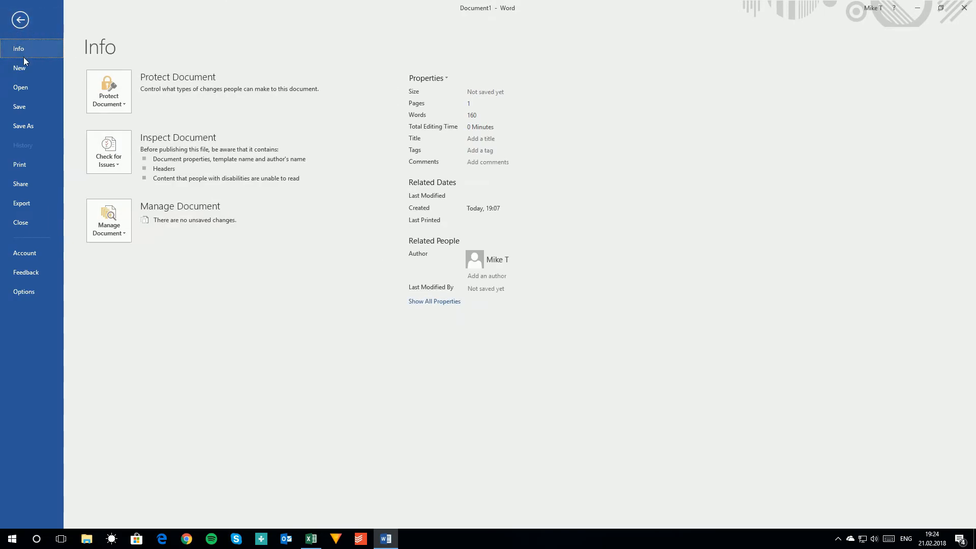
left_click(24, 71)
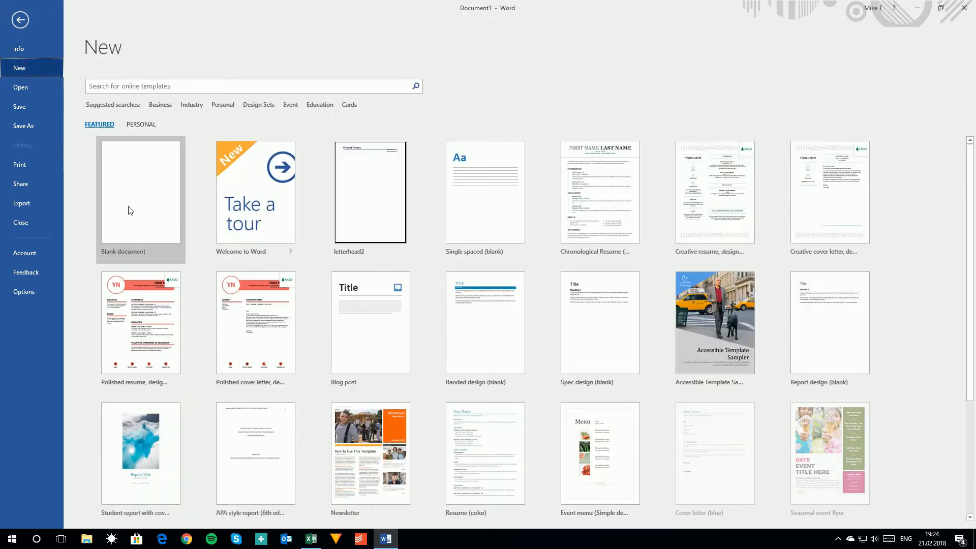
left_click(145, 212)
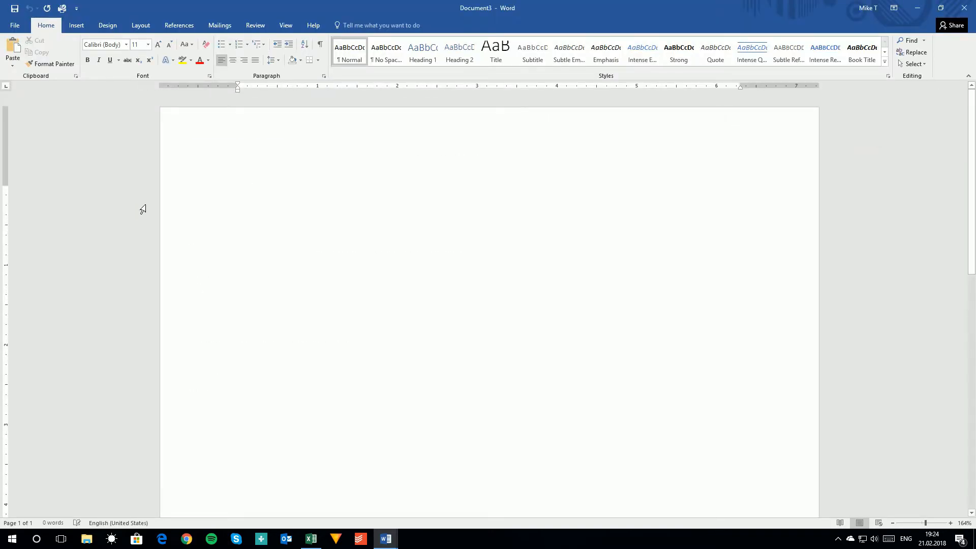
Start an envelope mail merge with envelope Size 10 (4 1/8 x 9 1/2 in), checking the size choices and the printing options.
left_click(221, 25)
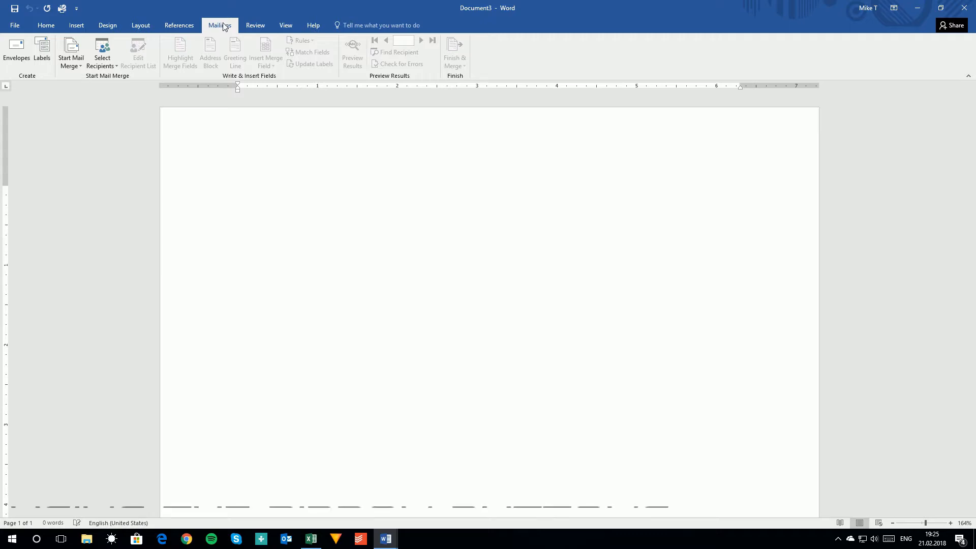
left_click(79, 65)
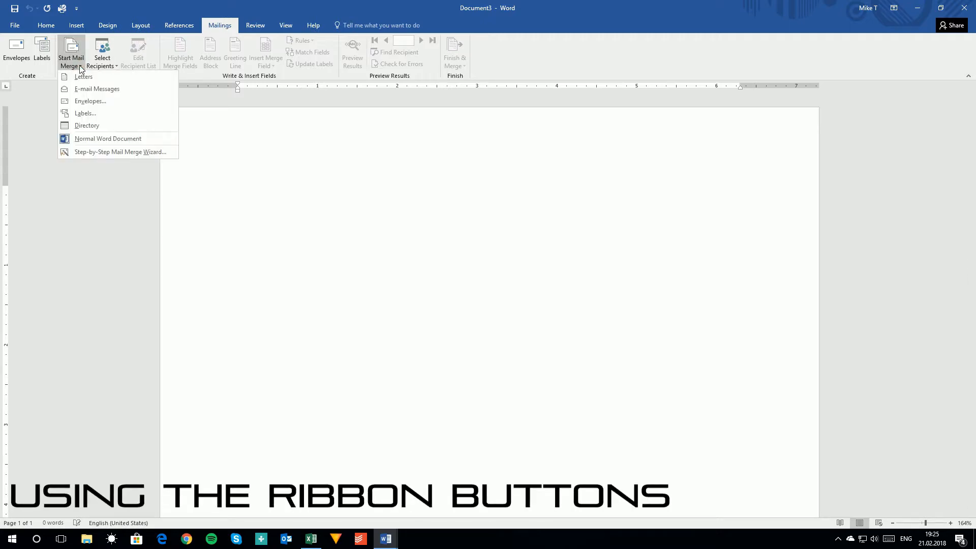
left_click(80, 102)
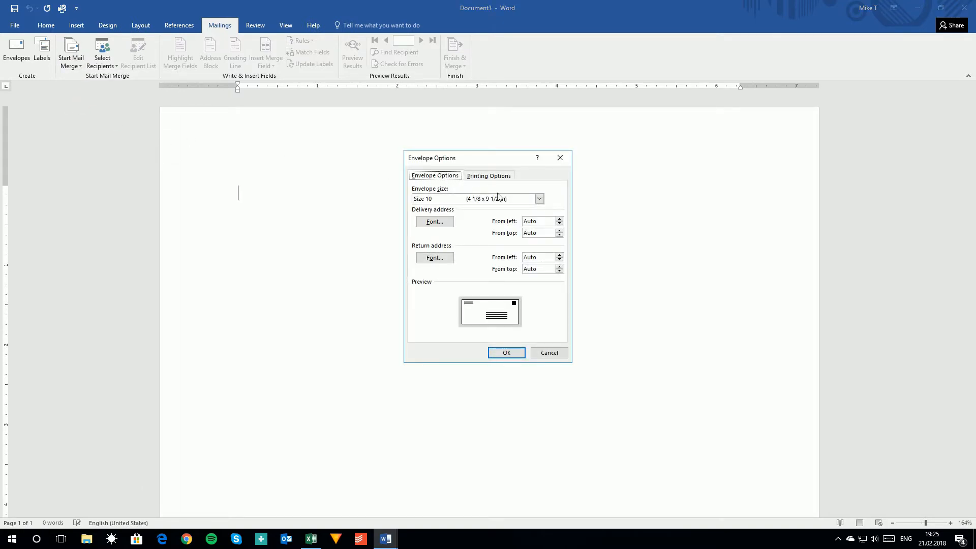
left_click(541, 201)
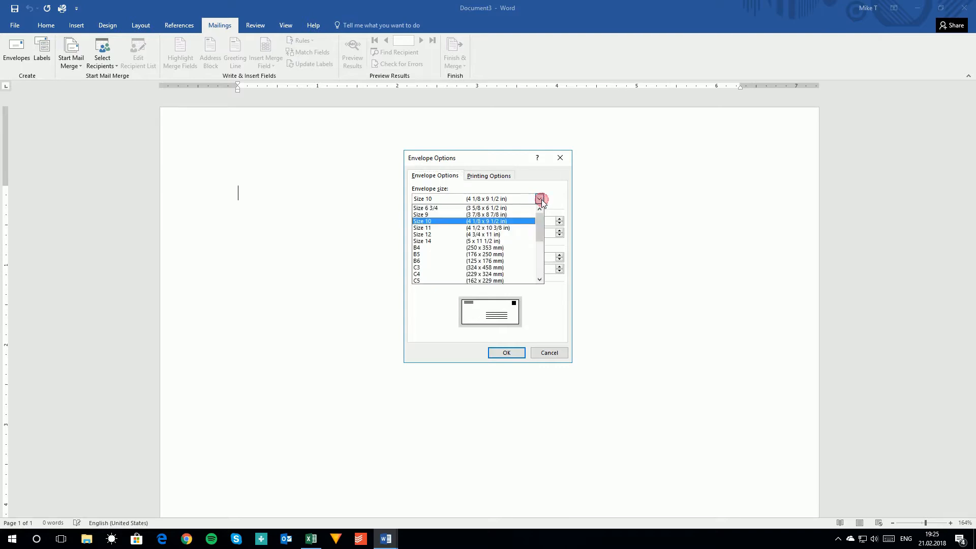
left_click(502, 163)
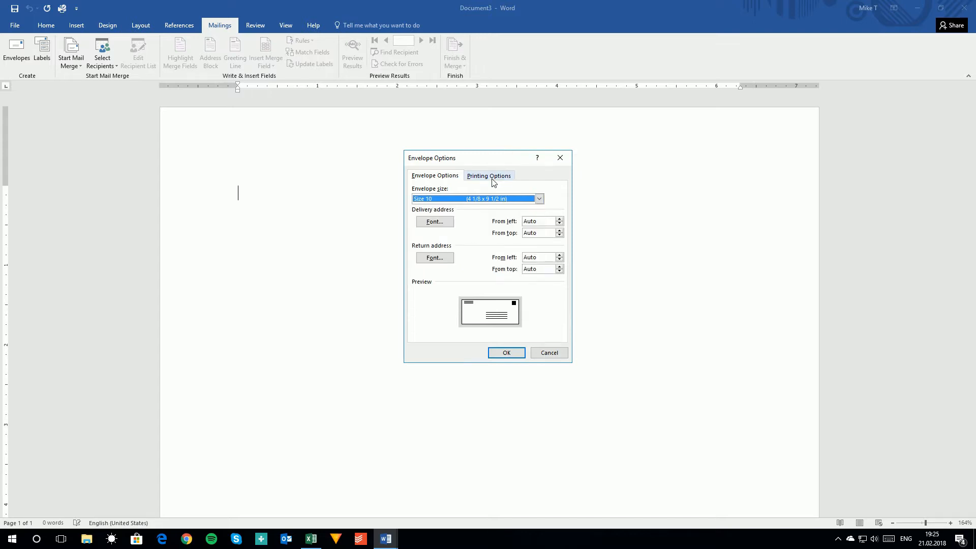
left_click(491, 176)
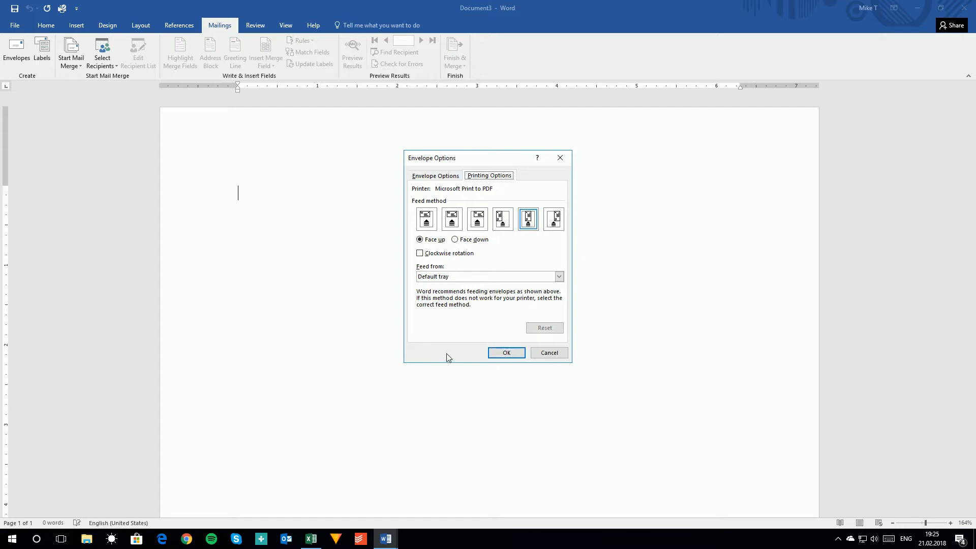
left_click(496, 353)
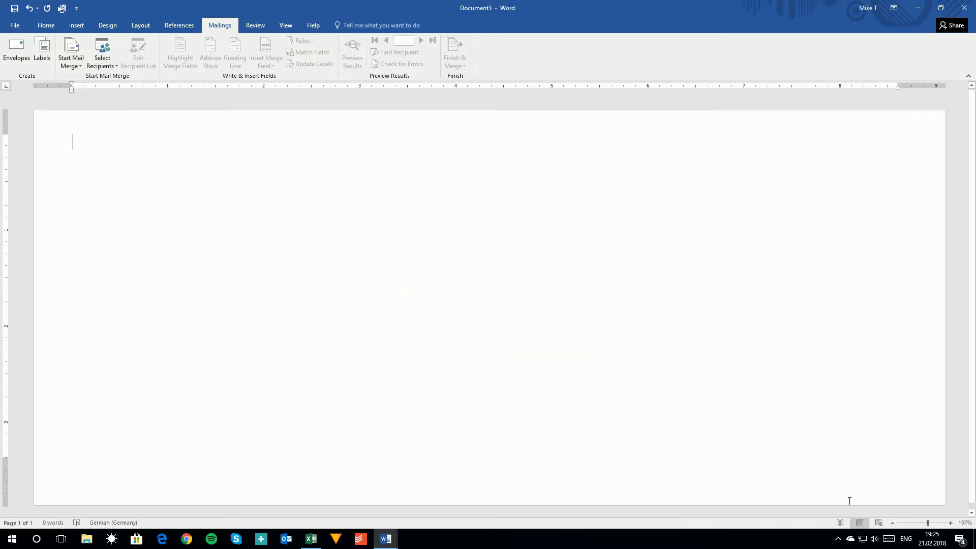
Enter the sender's full name, street and city with postal code as the envelope's return address, and place the cursor in the delivery address area.
left_click(893, 523)
left_click(894, 524)
left_click(893, 523)
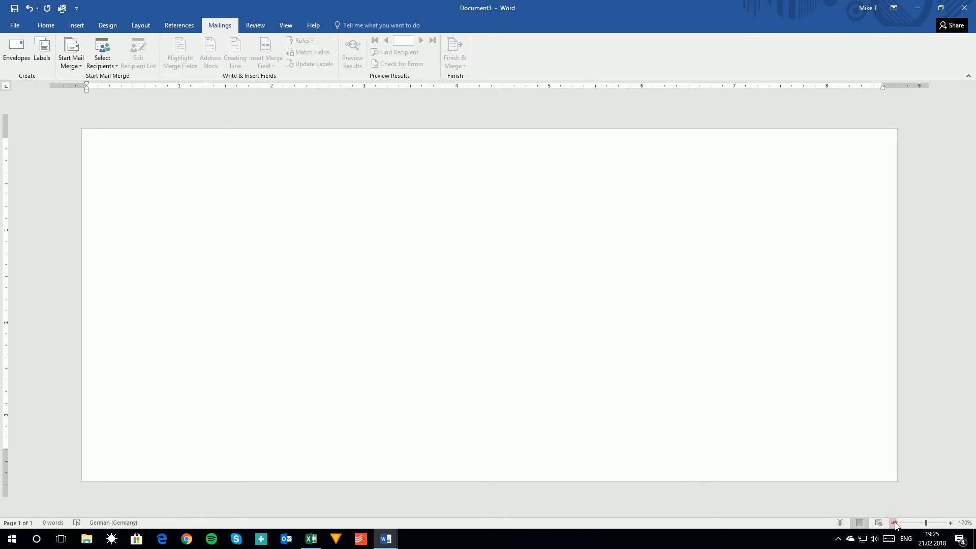
left_click(894, 523)
left_click(893, 523)
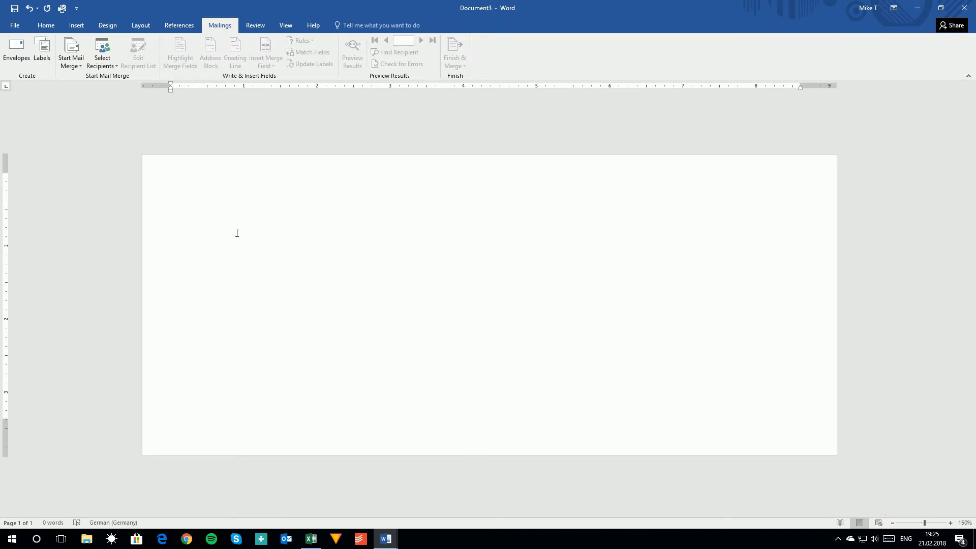
left_click(182, 175)
type("Michael Trozzo")
key("Return")
type("Bajn")
key("BackSpace")
key("BackSpace")
type("hnhofstr")
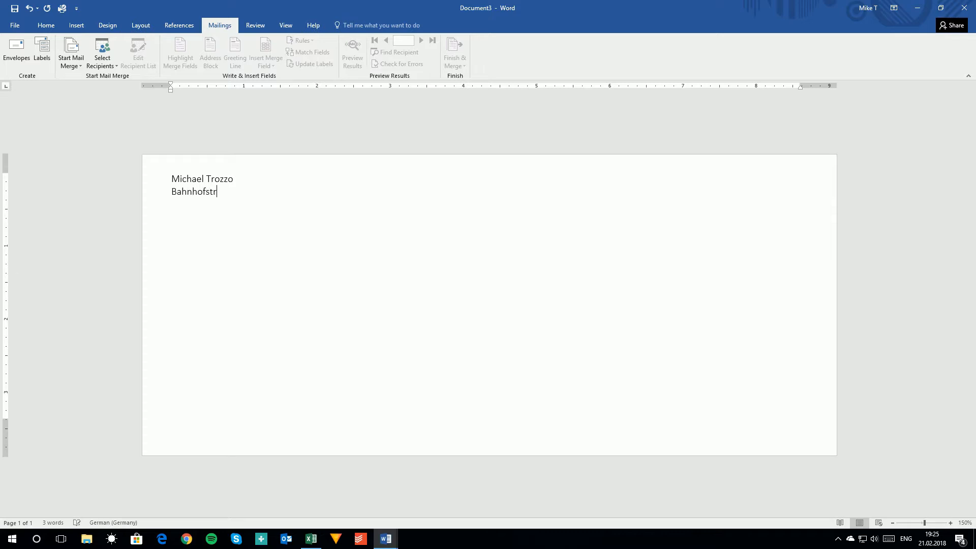
type(". 123")
type("40020")
type(" Düssel")
type("dorf")
left_click(480, 335)
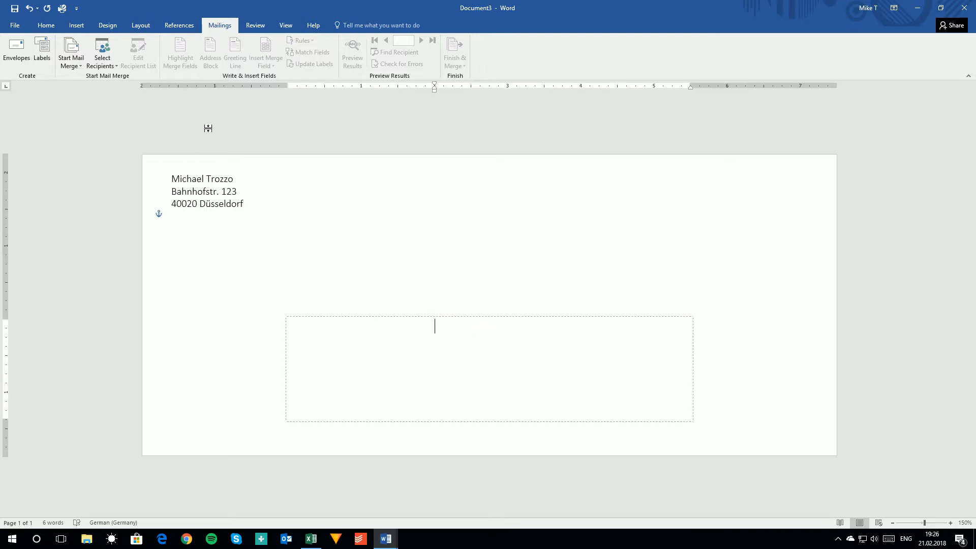
Attach Sheet1$ of merge list 1.xlsx from the mail merge folder as the existing recipient list, and review its recipients.
left_click(74, 66)
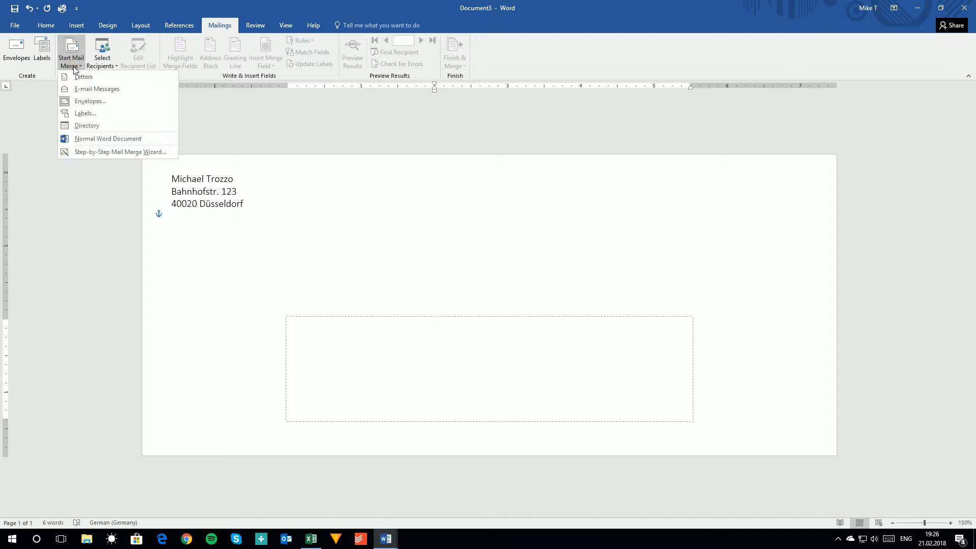
left_click(110, 65)
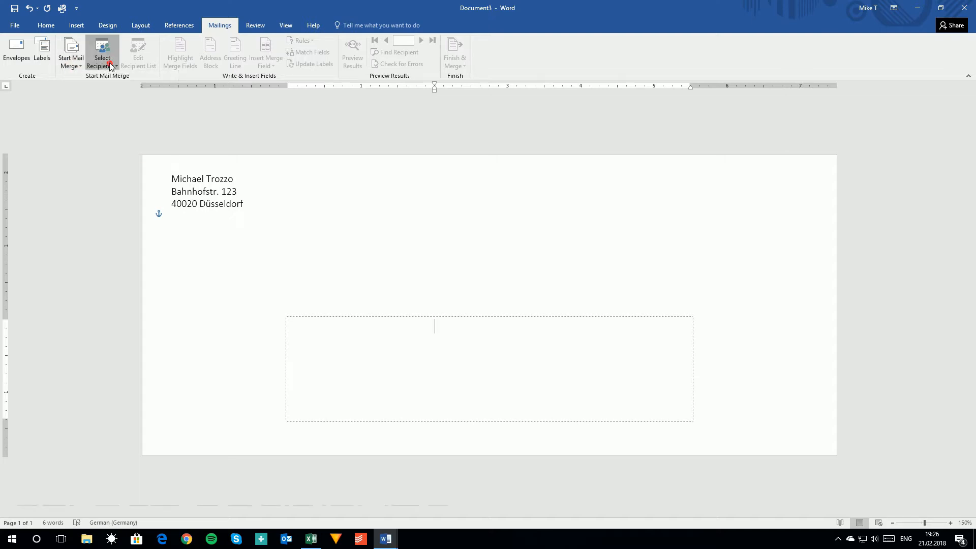
left_click(117, 91)
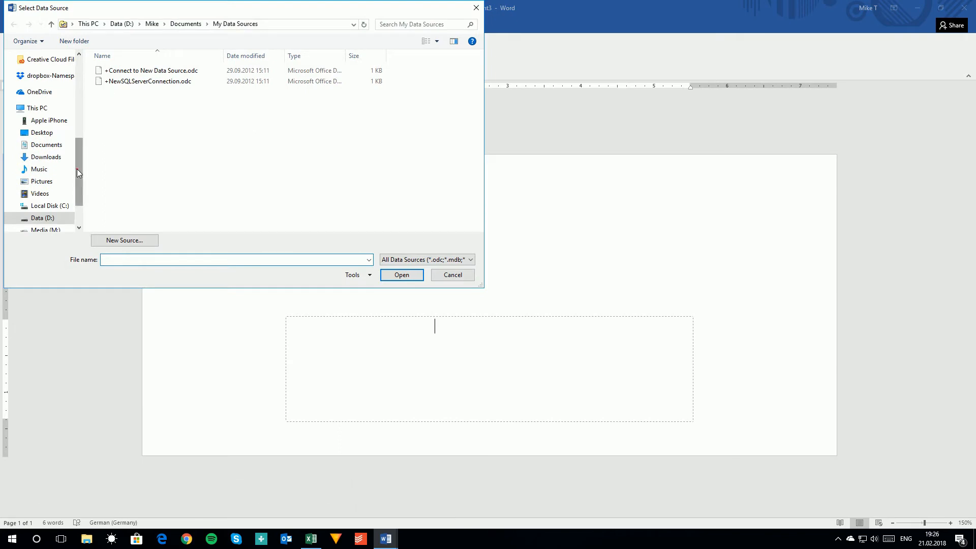
left_click_drag(77, 168, 73, 81)
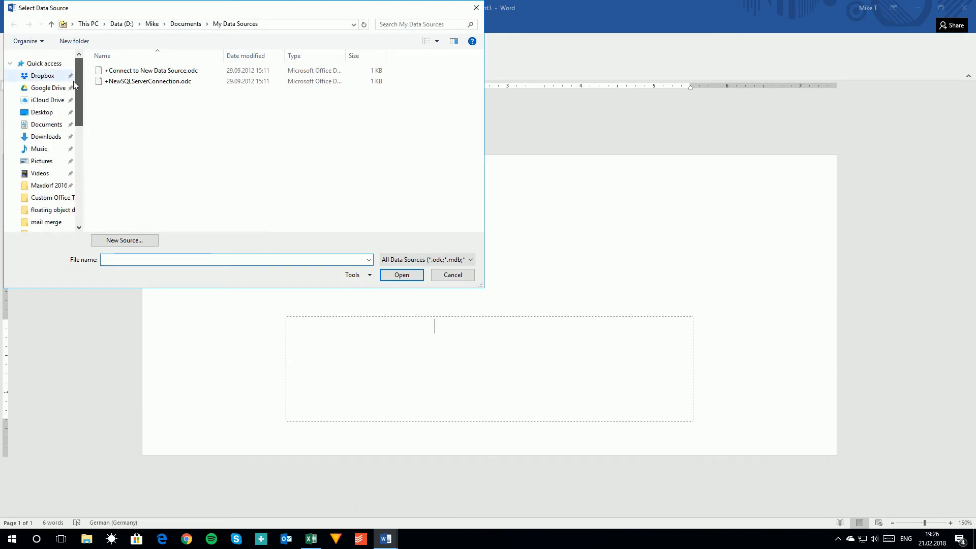
left_click(43, 222)
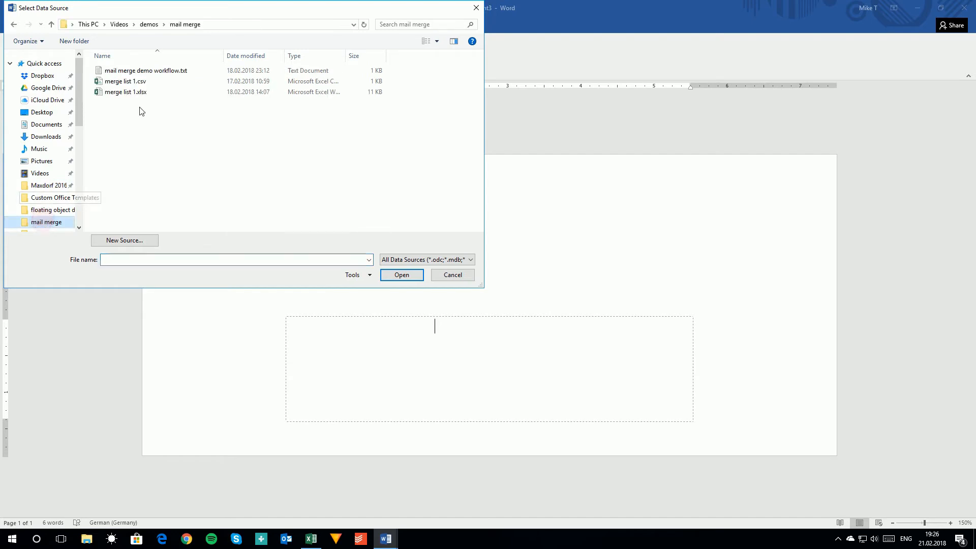
double_click(143, 92)
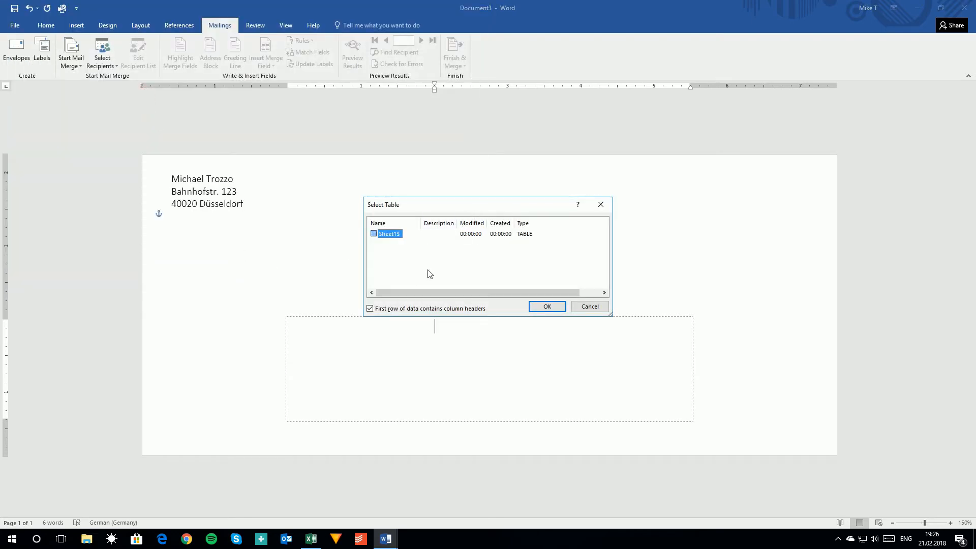
left_click(546, 307)
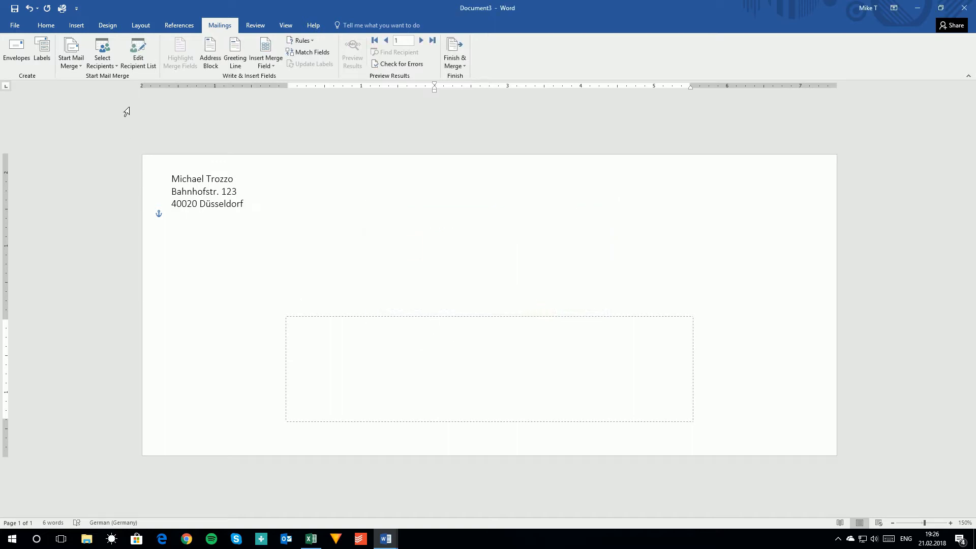
left_click(144, 56)
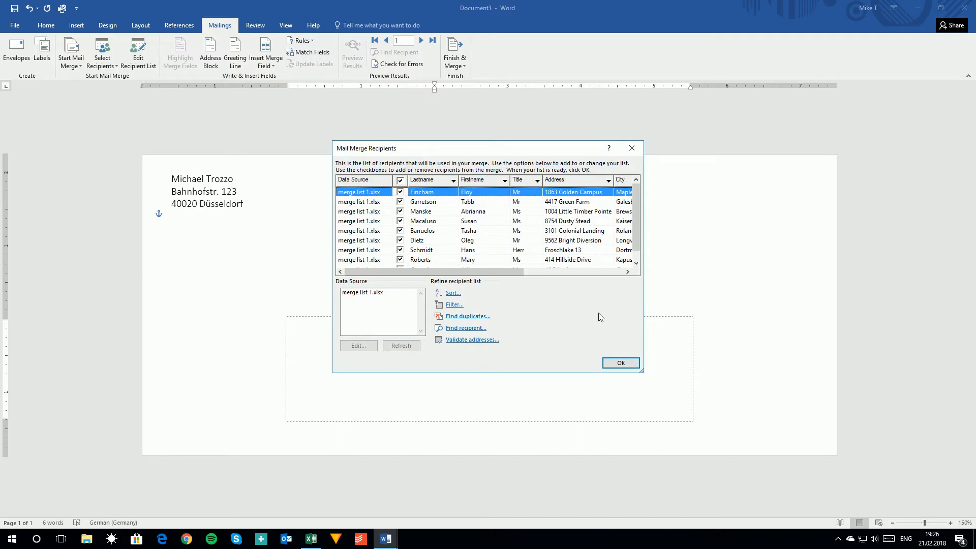
left_click(620, 363)
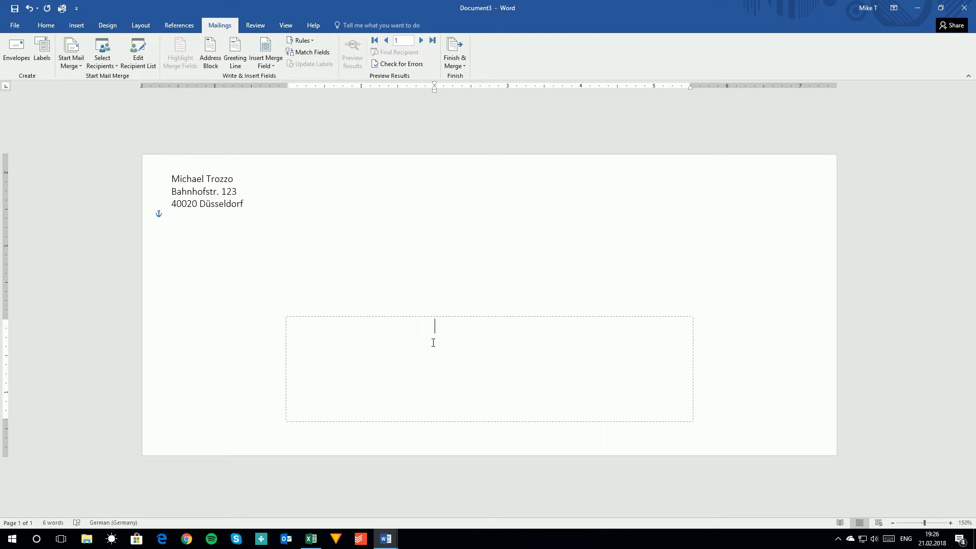
Insert an address block that always includes the country/region in the delivery address area, and preview the merged envelope.
left_click(214, 50)
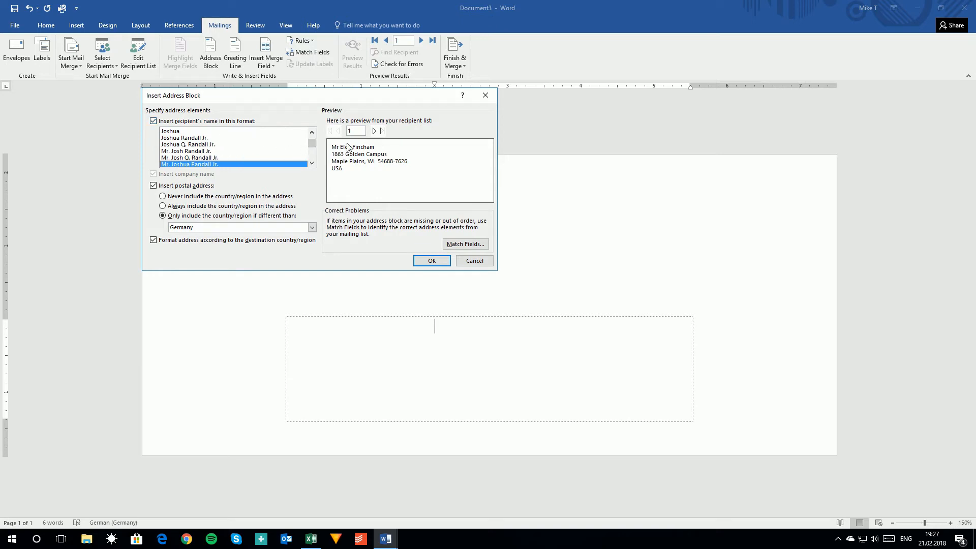
left_click(374, 132)
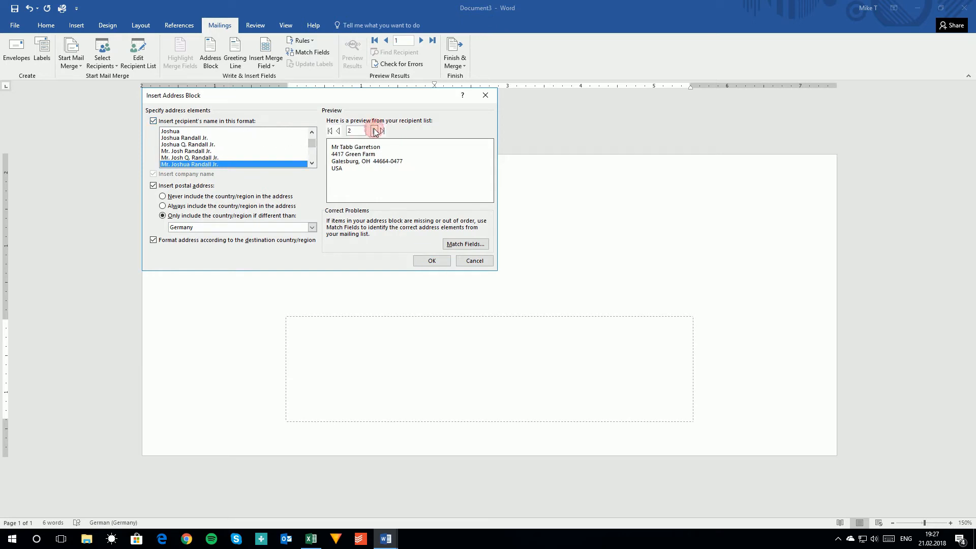
left_click(374, 131)
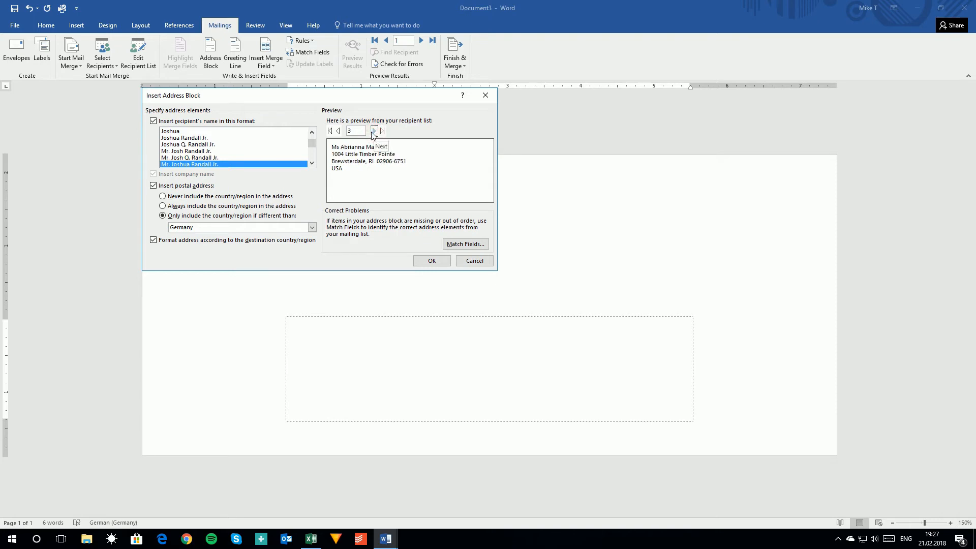
left_click(162, 206)
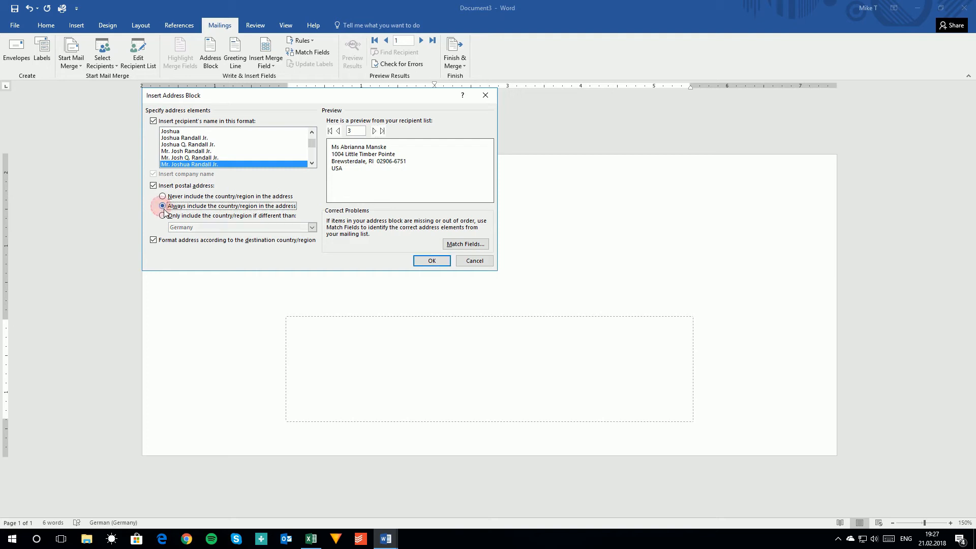
left_click(428, 262)
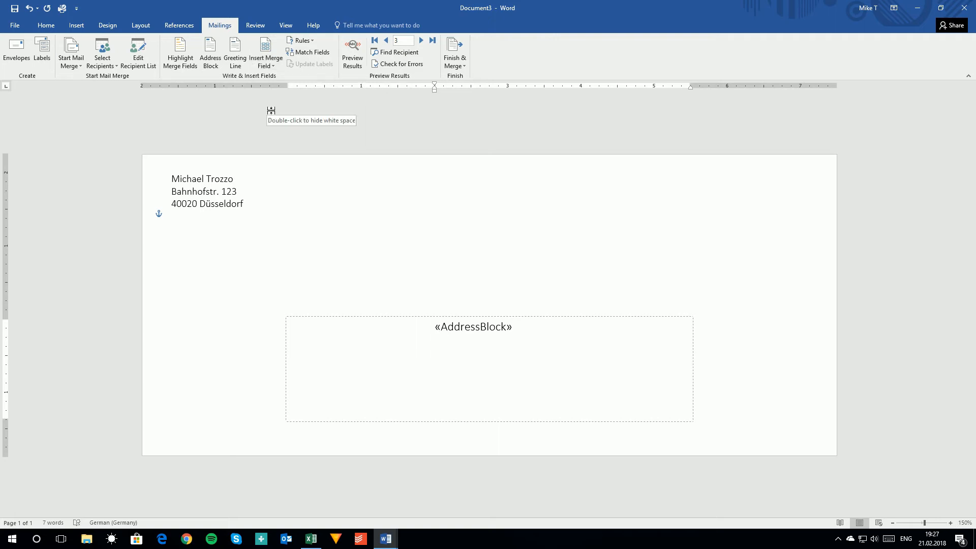
left_click(355, 59)
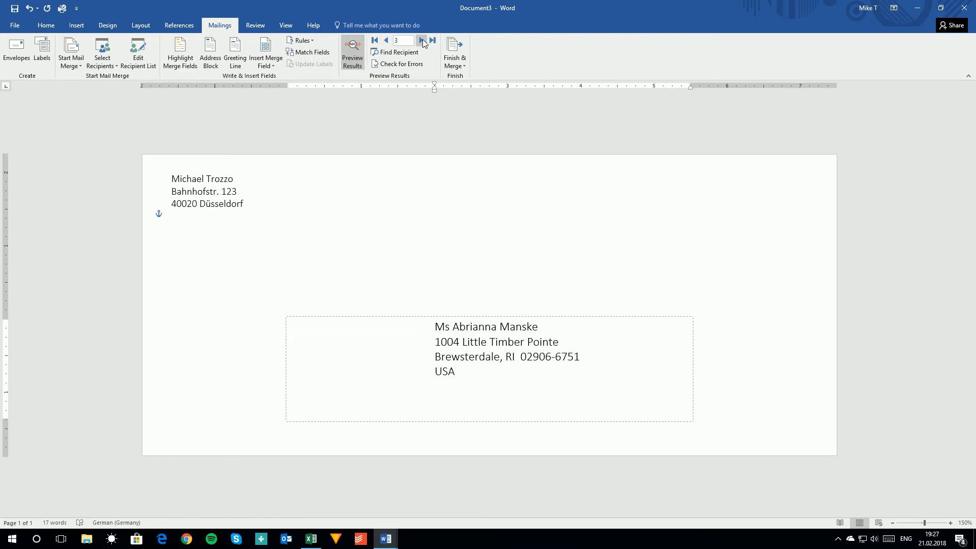
Browse the merged envelope previews back and forth to compare the recipients' address formats, finishing on record 7.
left_click(422, 40)
left_click(422, 40)
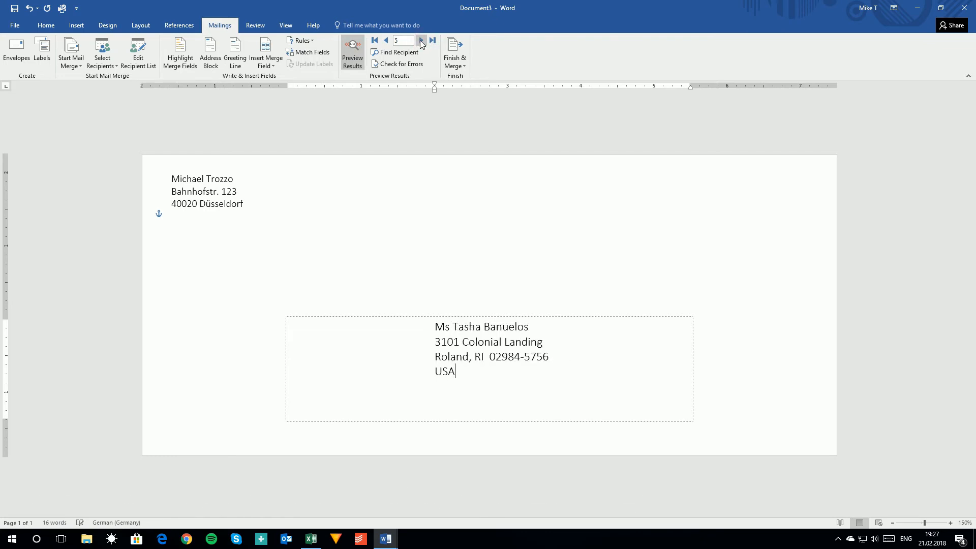
left_click(387, 41)
left_click(386, 41)
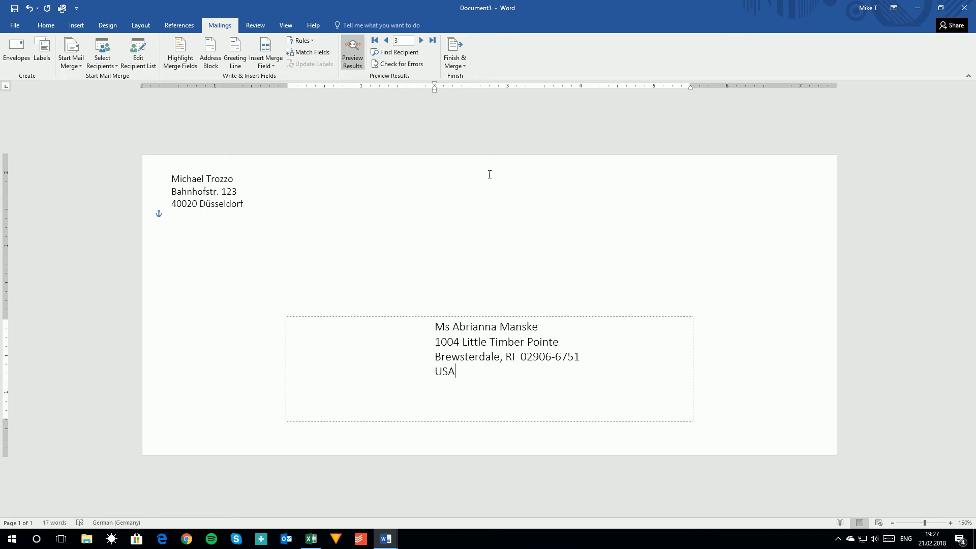
left_click(421, 41)
left_click(421, 41)
left_click(421, 40)
left_click(421, 41)
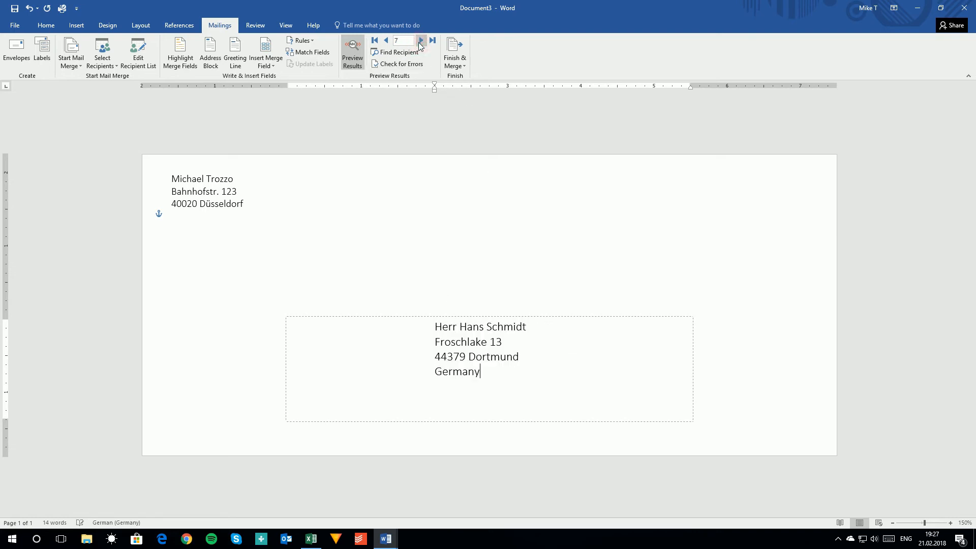
Bring up the print settings for merging all envelope records, review the available printers, and close the settings without printing.
left_click(463, 67)
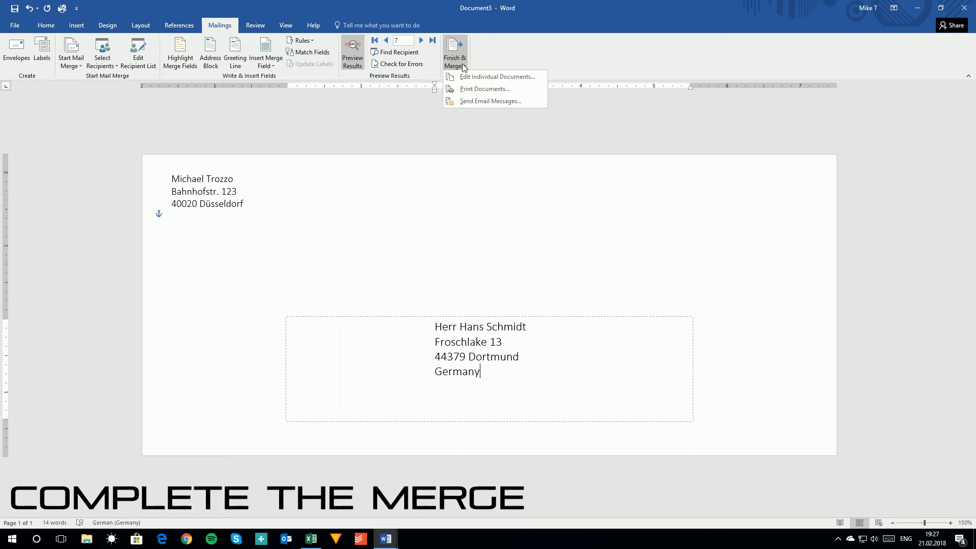
left_click(485, 89)
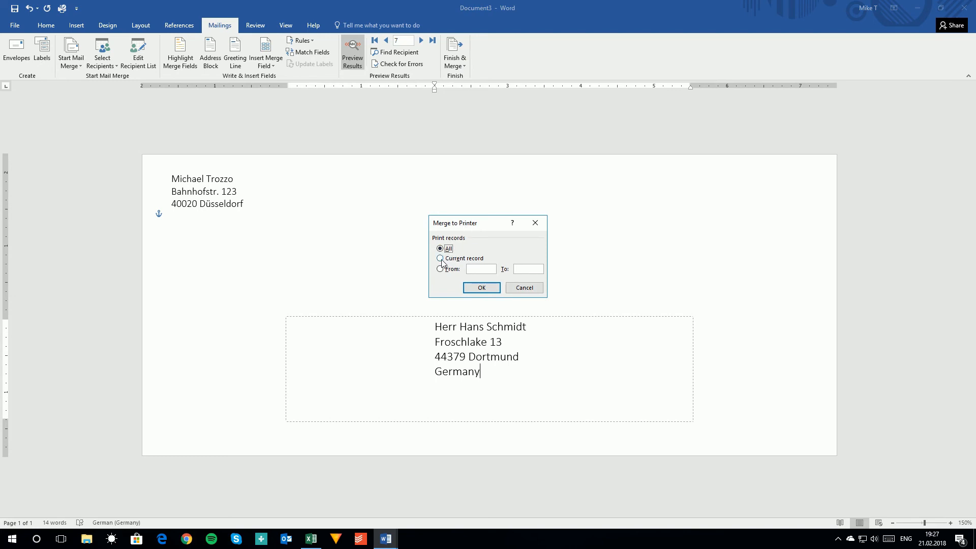
left_click(478, 286)
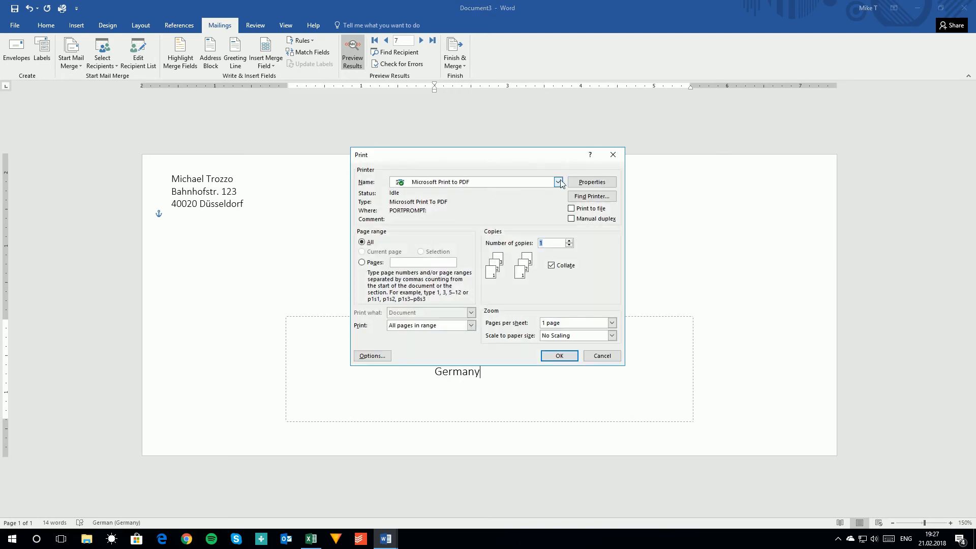
left_click_drag(522, 162, 504, 155)
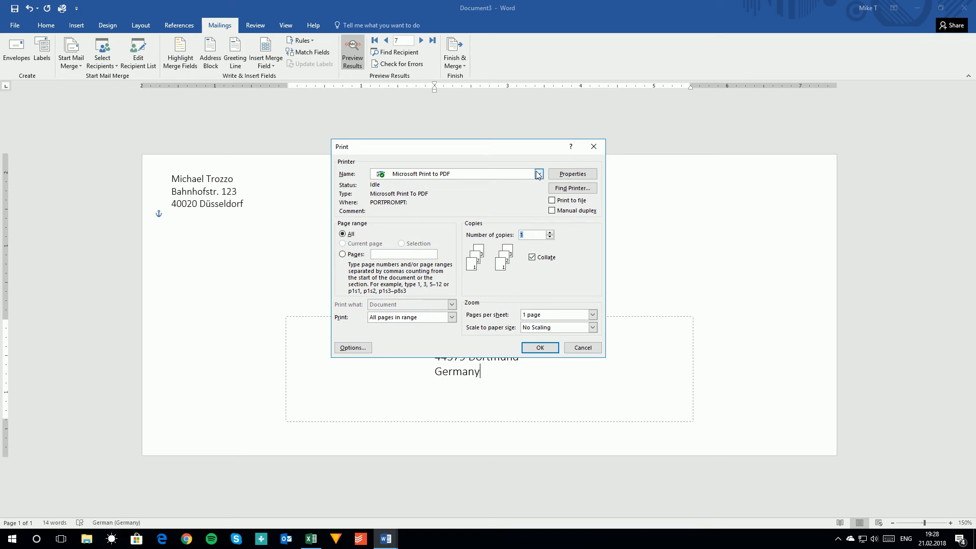
left_click(540, 175)
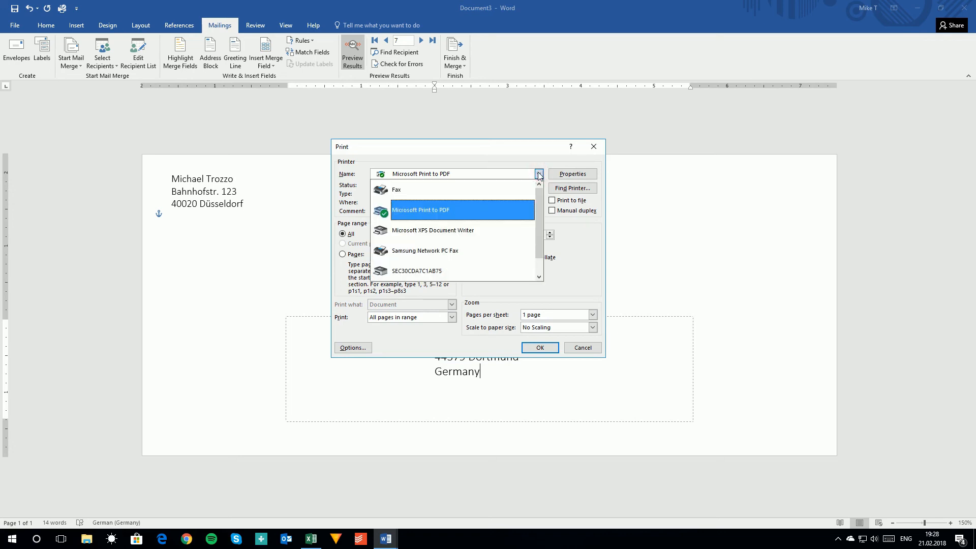
left_click_drag(539, 216, 542, 256)
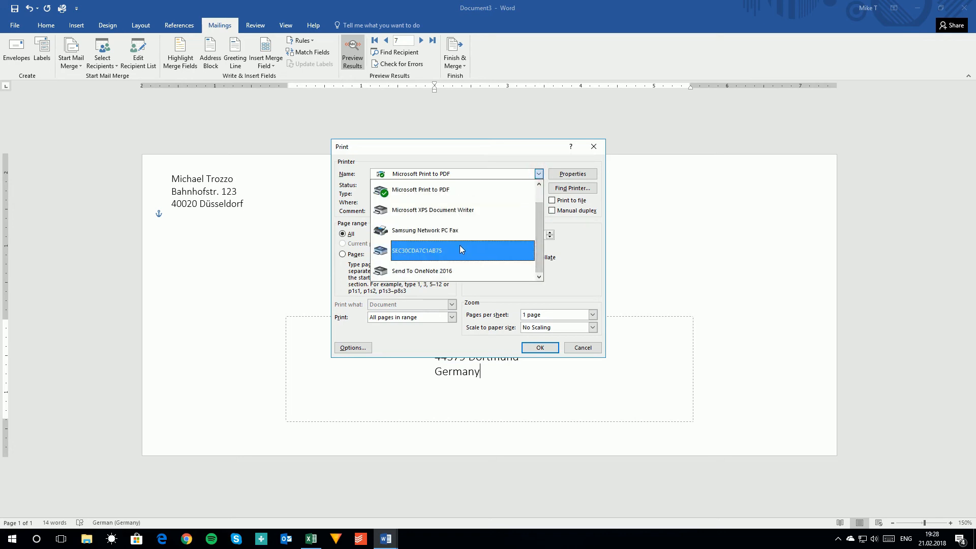
left_click(489, 154)
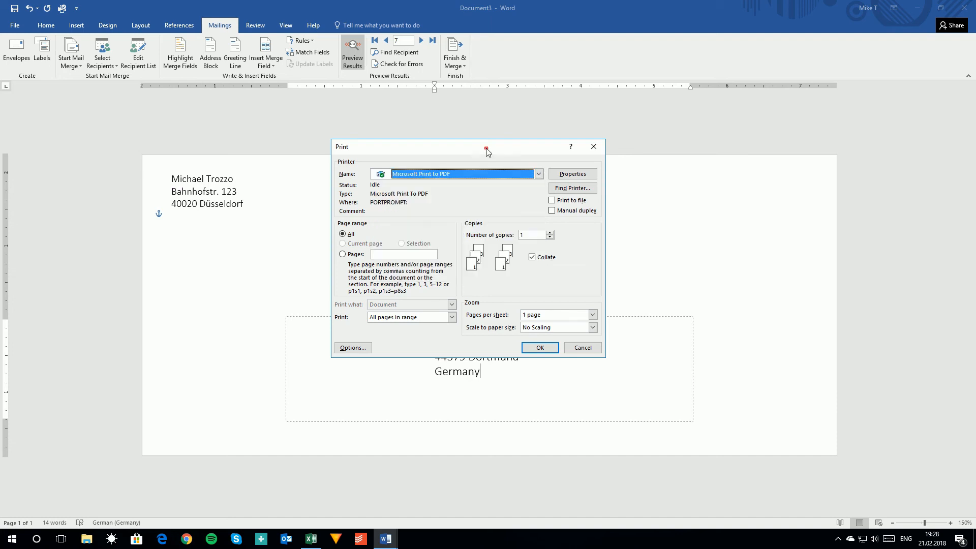
left_click(590, 146)
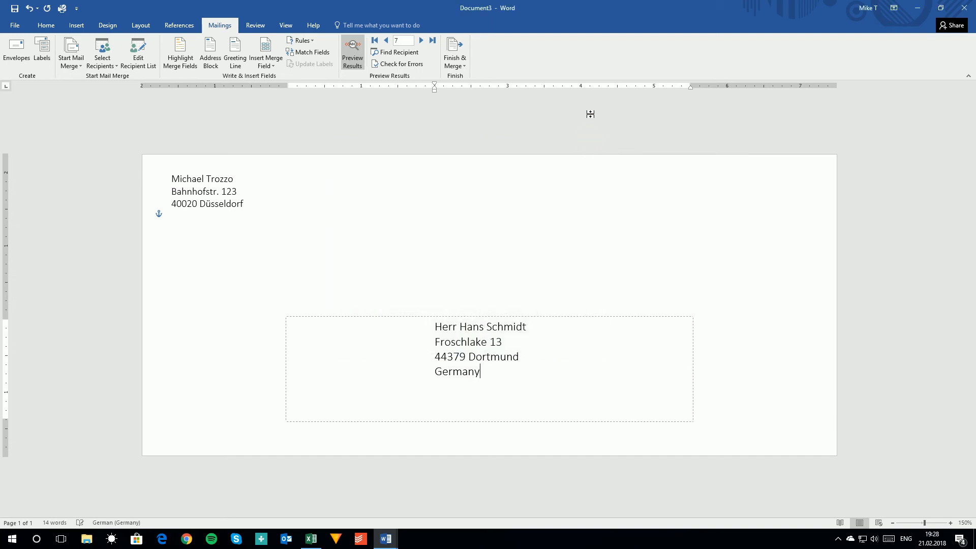